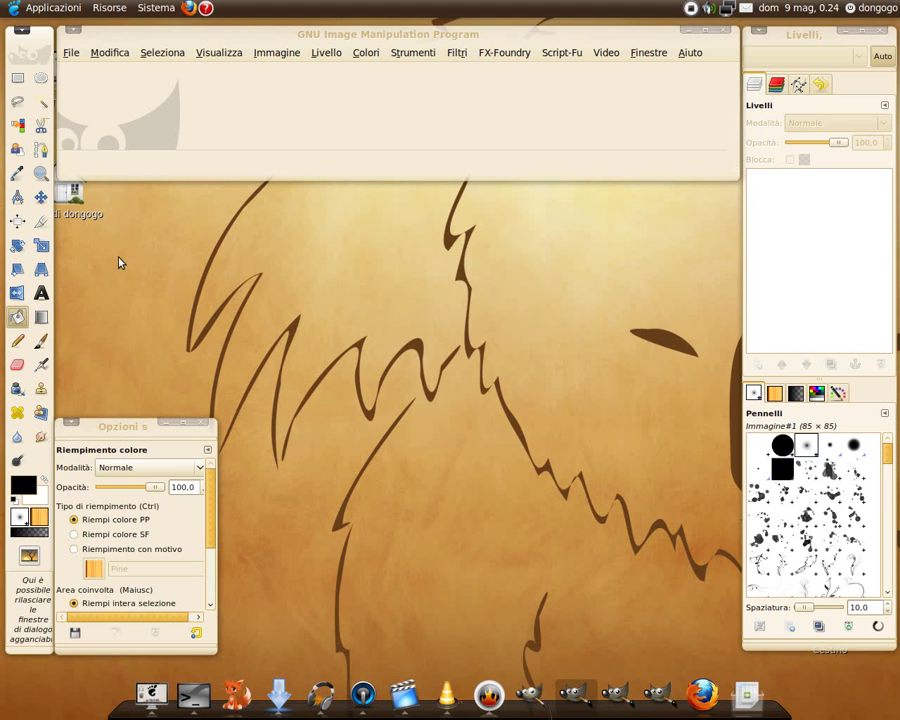
- Set the foreground colour to brown ab6808 and the background to orange f8bf5b
click(24, 484)
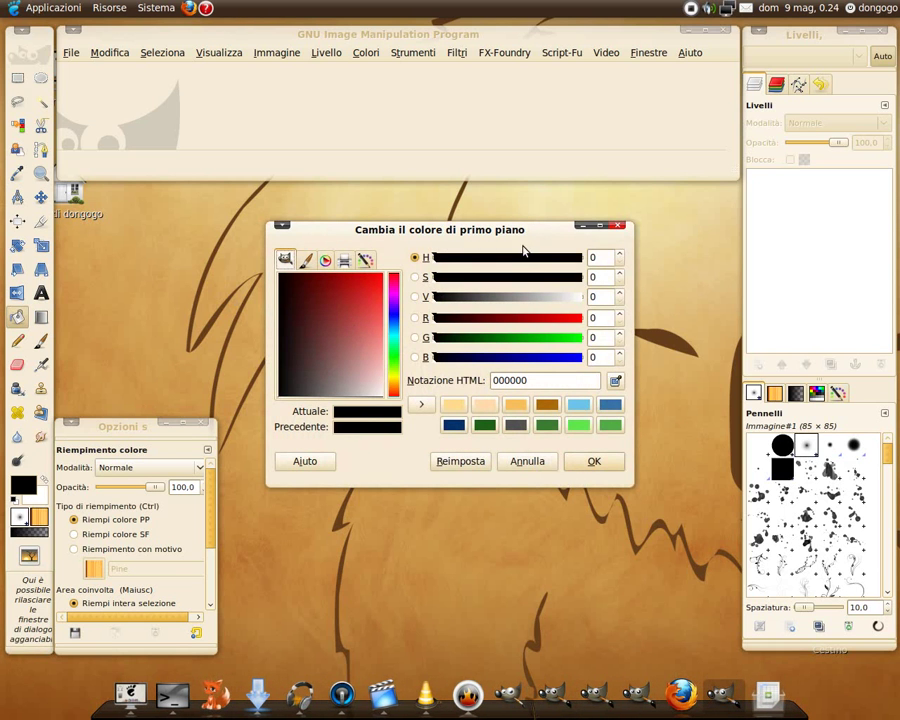
triple_click(505, 381)
text(ab6808)
key(Return)
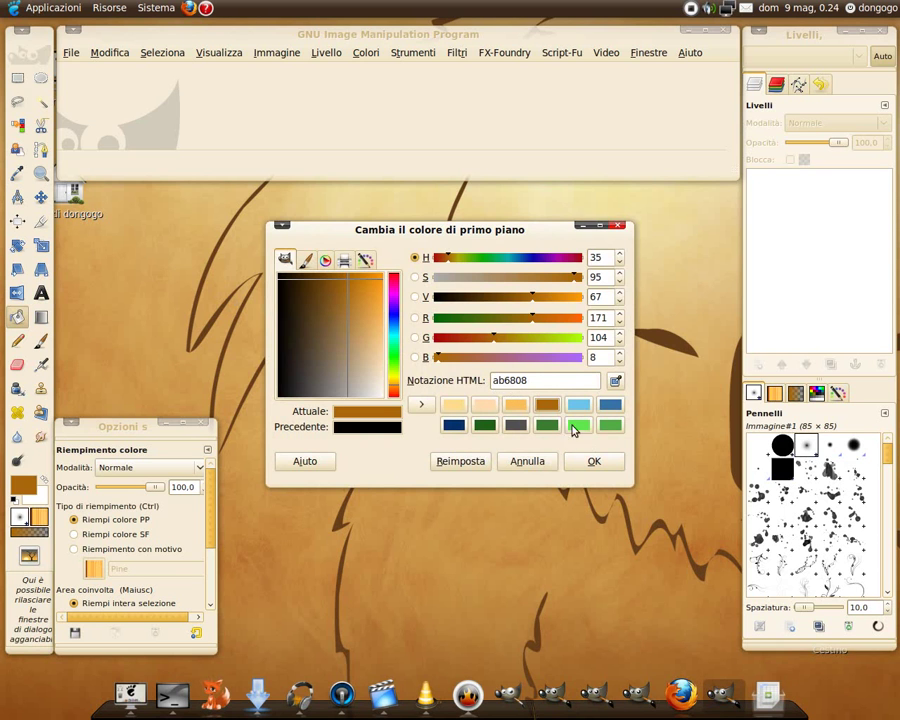
click(594, 461)
click(32, 495)
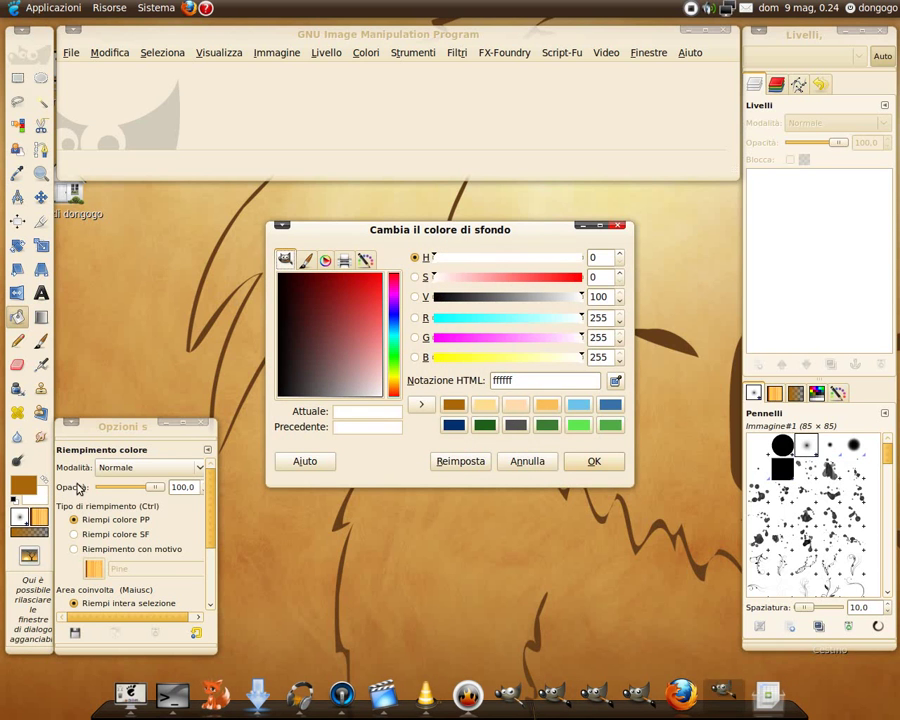
click(547, 404)
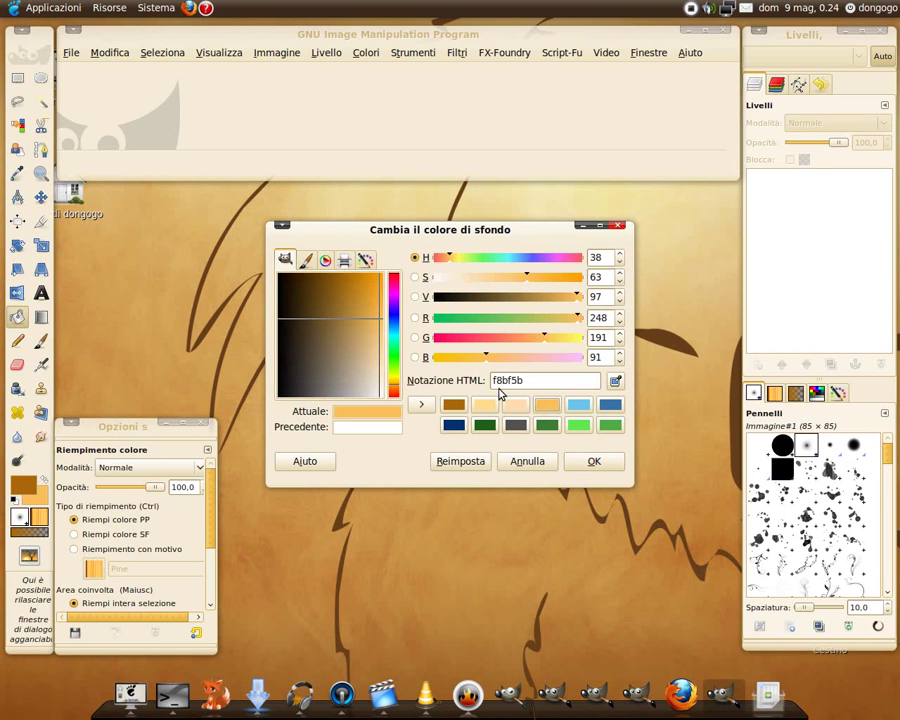
click(588, 461)
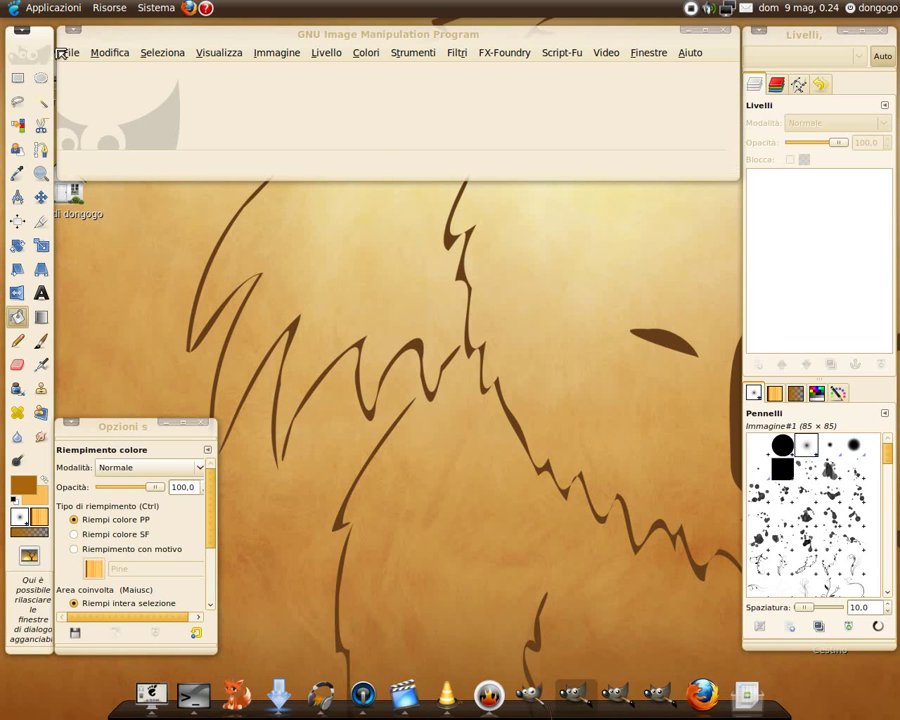
- Create a new 600×600 pixel image
click(71, 52)
click(86, 71)
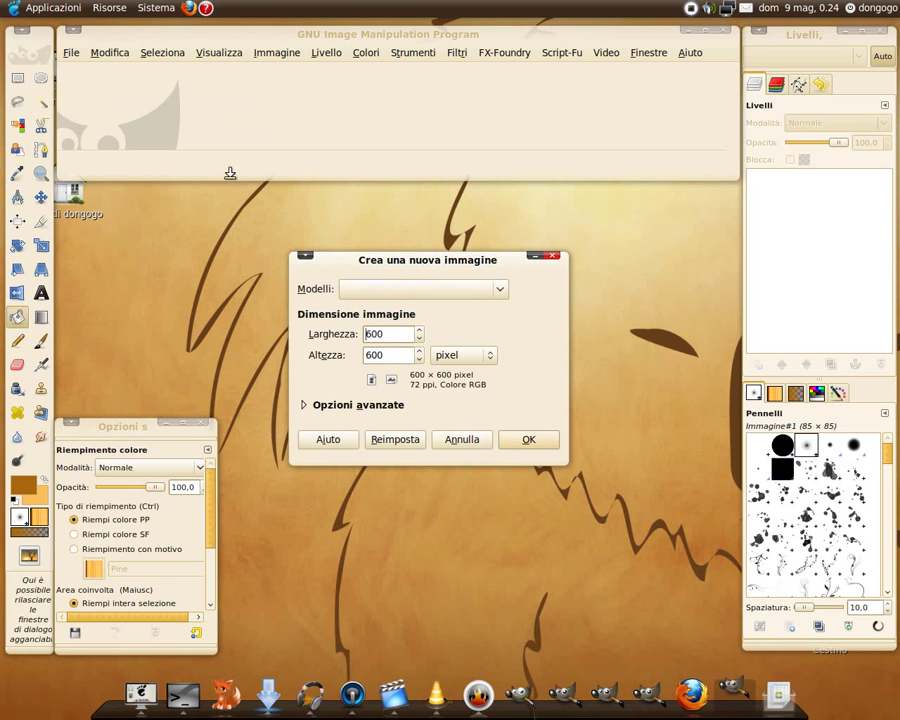
click(394, 355)
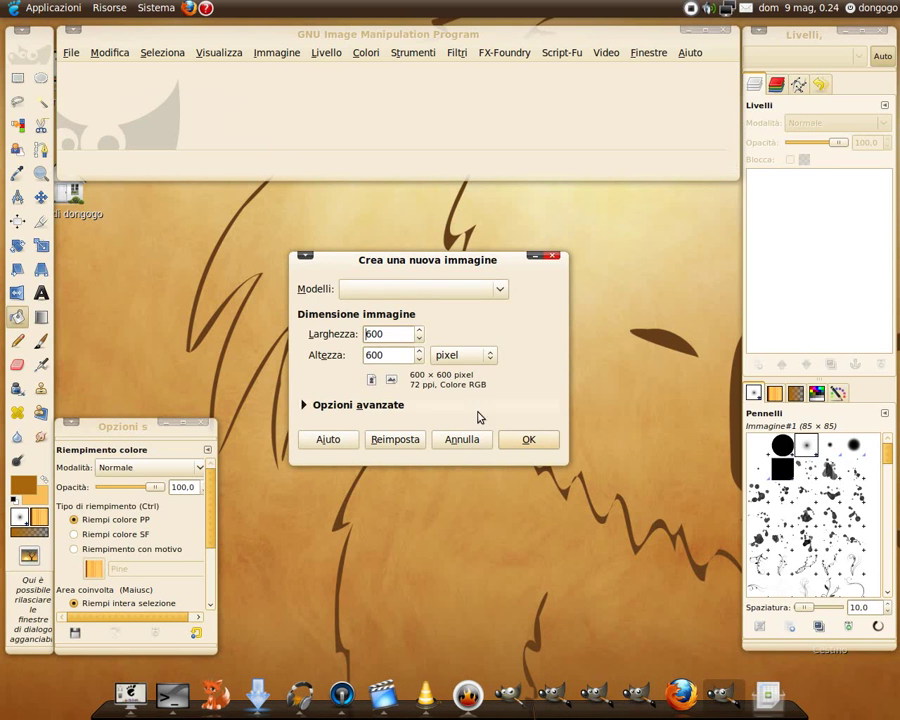
click(528, 439)
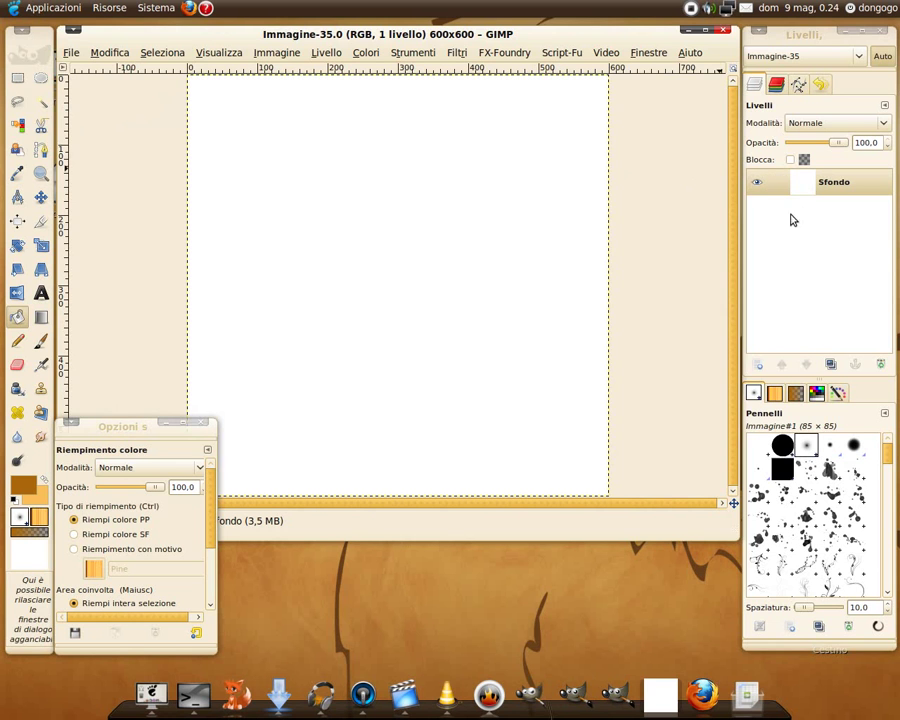
- Apply a Gradient Overlay to the Sfondo layer at a 90° vertical angle
right_click(799, 188)
mouse_move(656, 591)
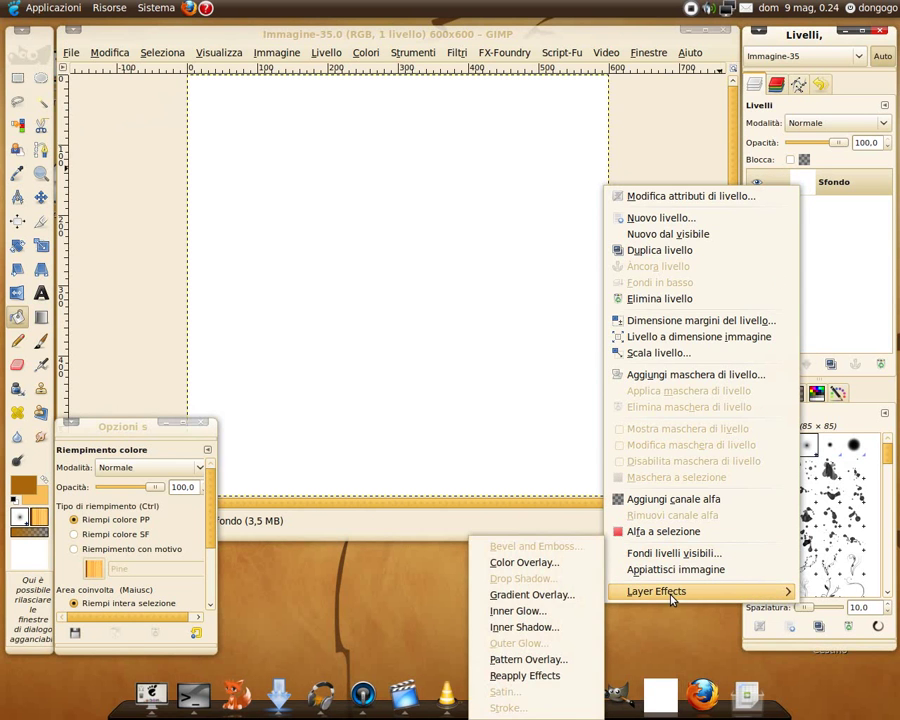
click(548, 597)
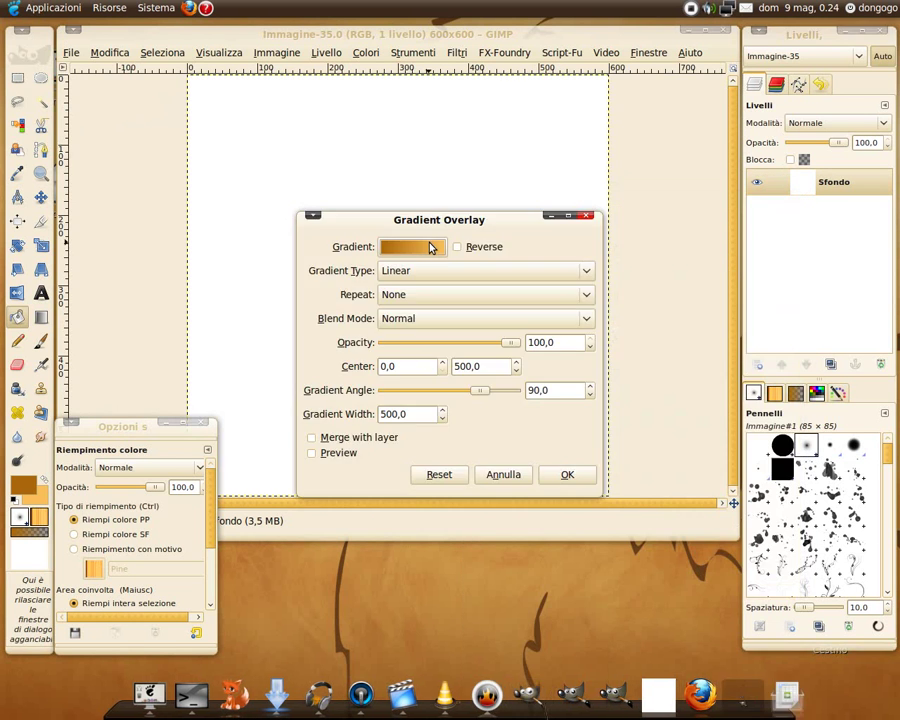
click(335, 453)
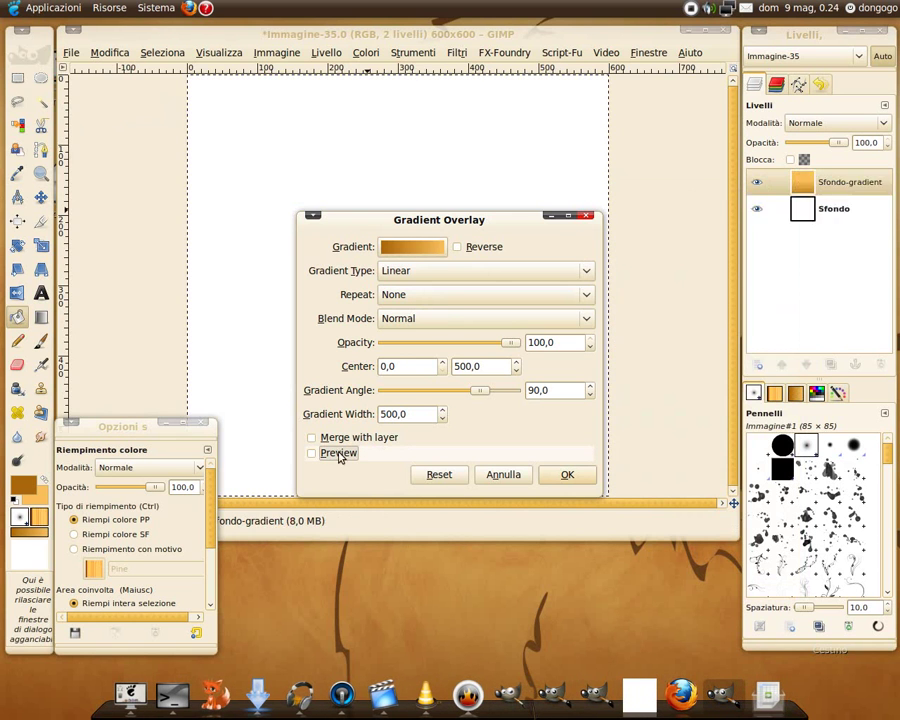
drag(385, 230, 331, 125)
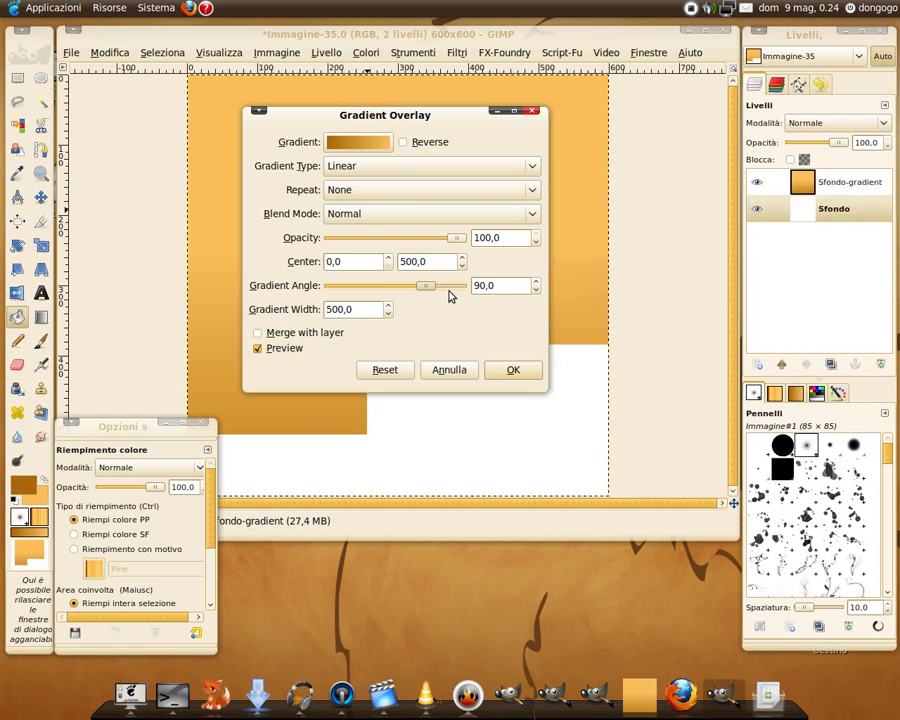
click(448, 292)
mouse_move(405, 117)
mouse_down()
mouse_move(790, 170)
mouse_move(456, 167)
mouse_up()
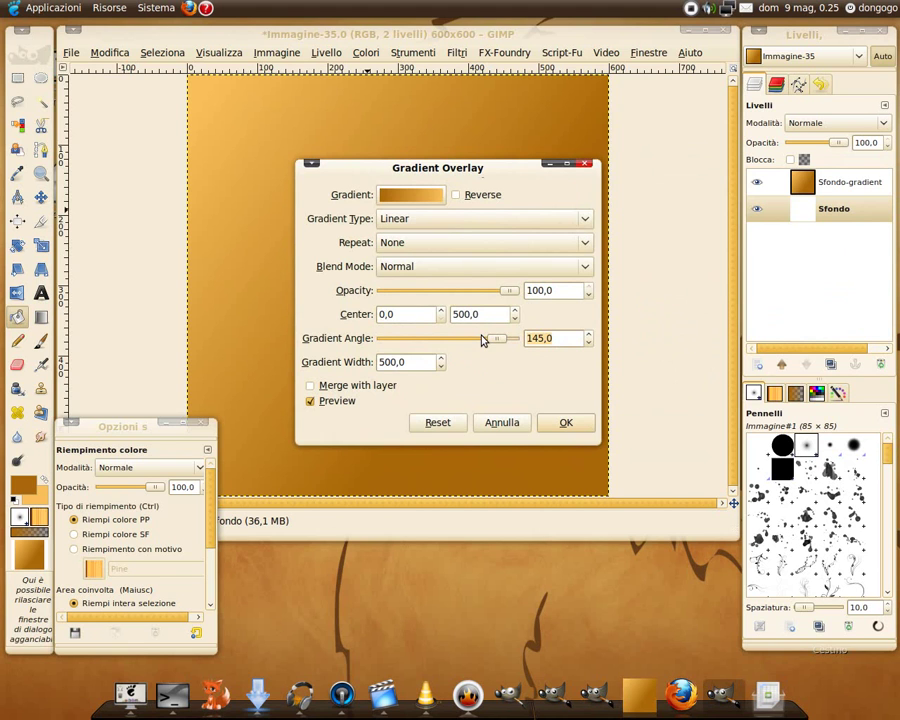
text(90)
key(Tab)
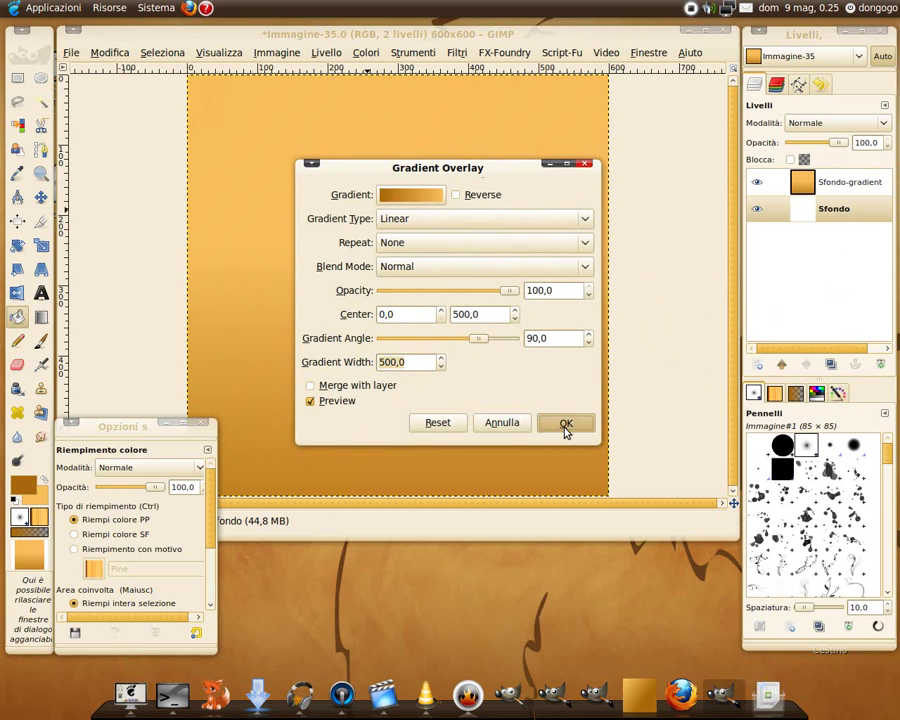
click(566, 424)
- Rename the new gradient layer to 'frontale'
double_click(867, 183)
text(frontale)
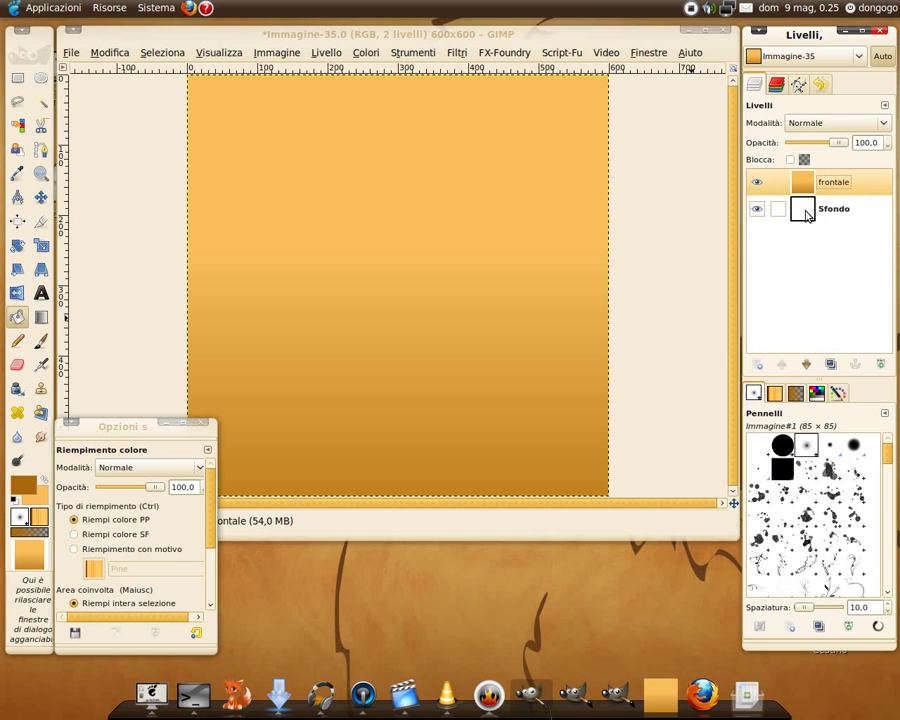
click(805, 208)
- Raise Sfondo above frontale and set colours to ffdc8e foreground and ffdcaf background
click(781, 364)
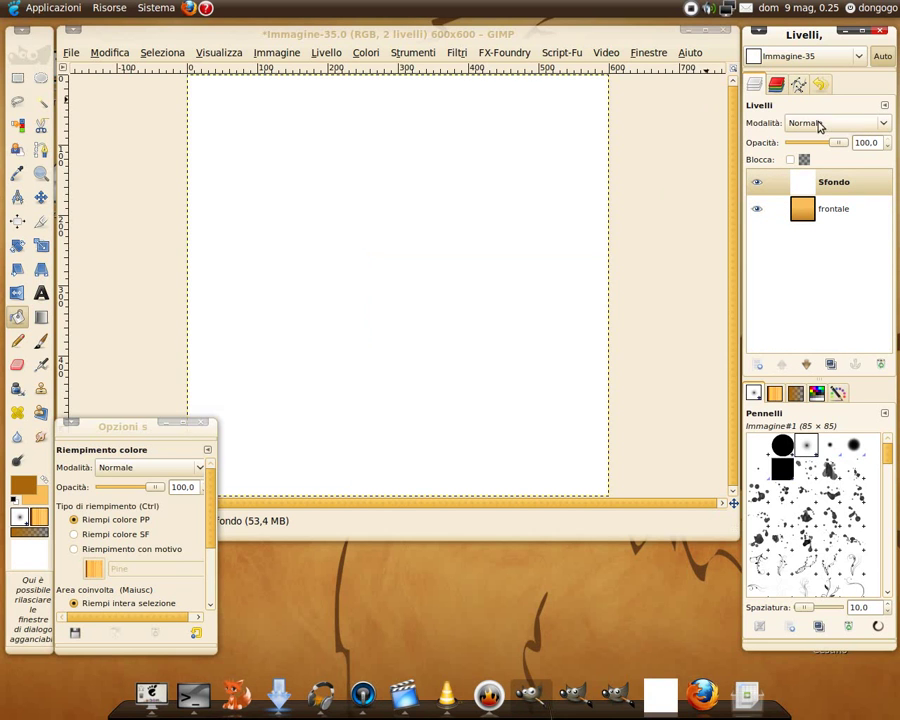
click(22, 484)
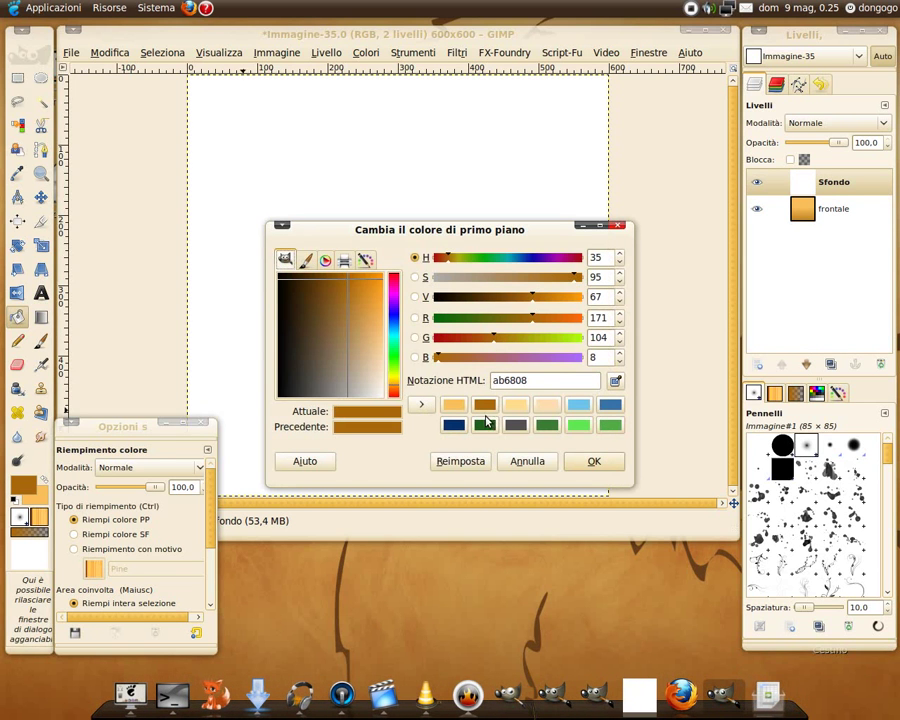
click(520, 409)
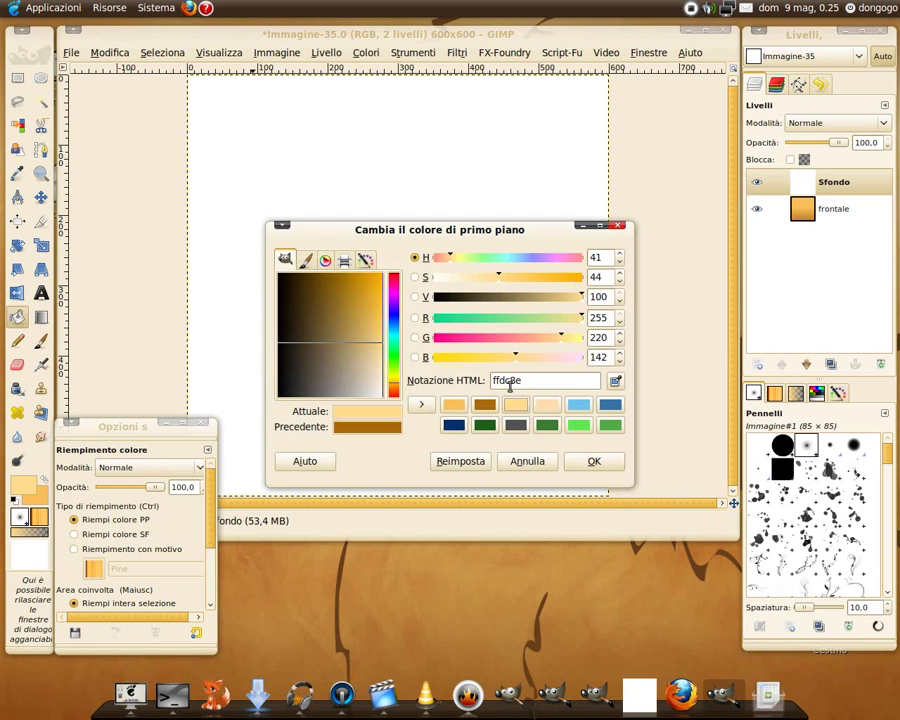
click(512, 460)
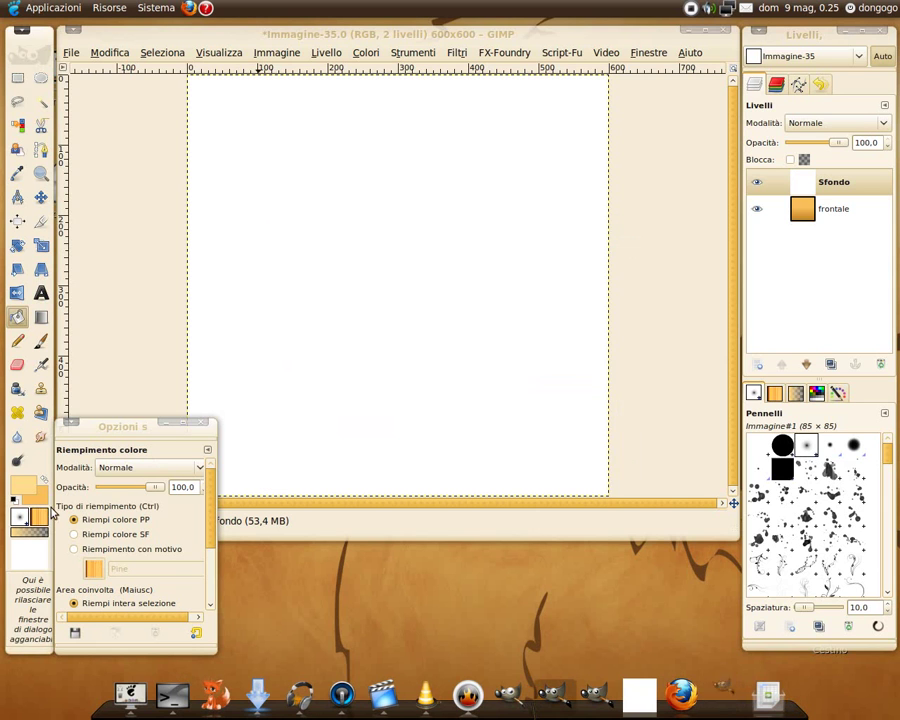
click(57, 493)
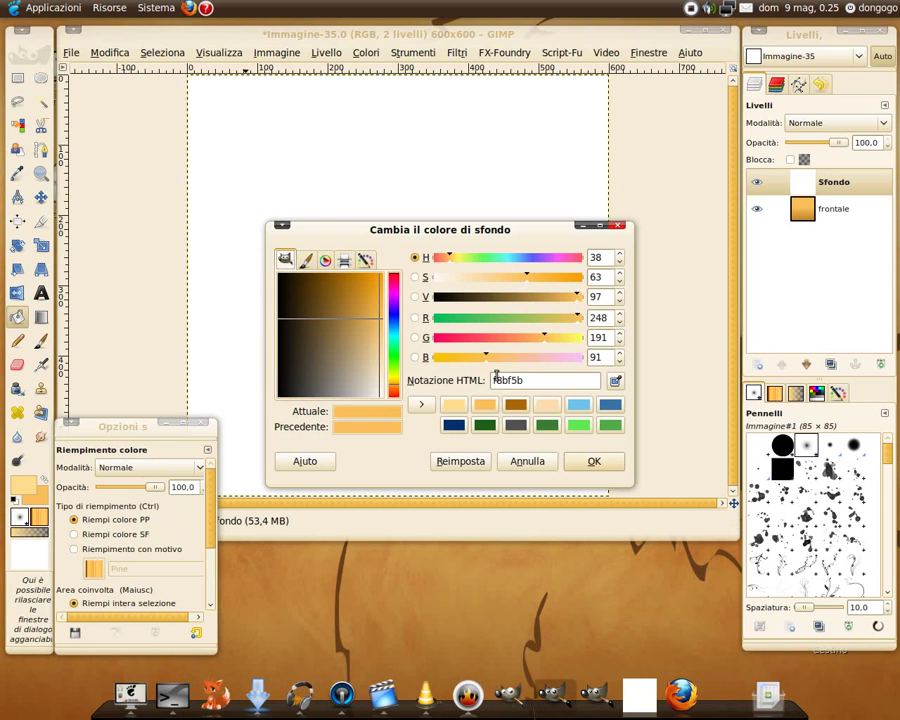
click(548, 405)
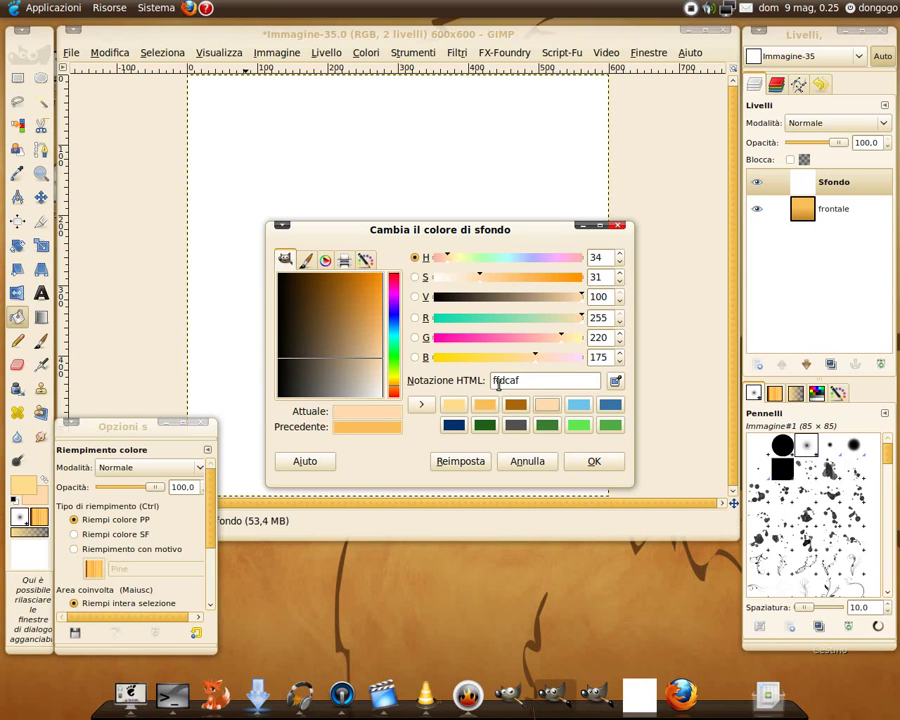
click(592, 461)
- Apply a reversed pale-orange Gradient Overlay to the Sfondo layer
right_click(803, 191)
mouse_move(680, 588)
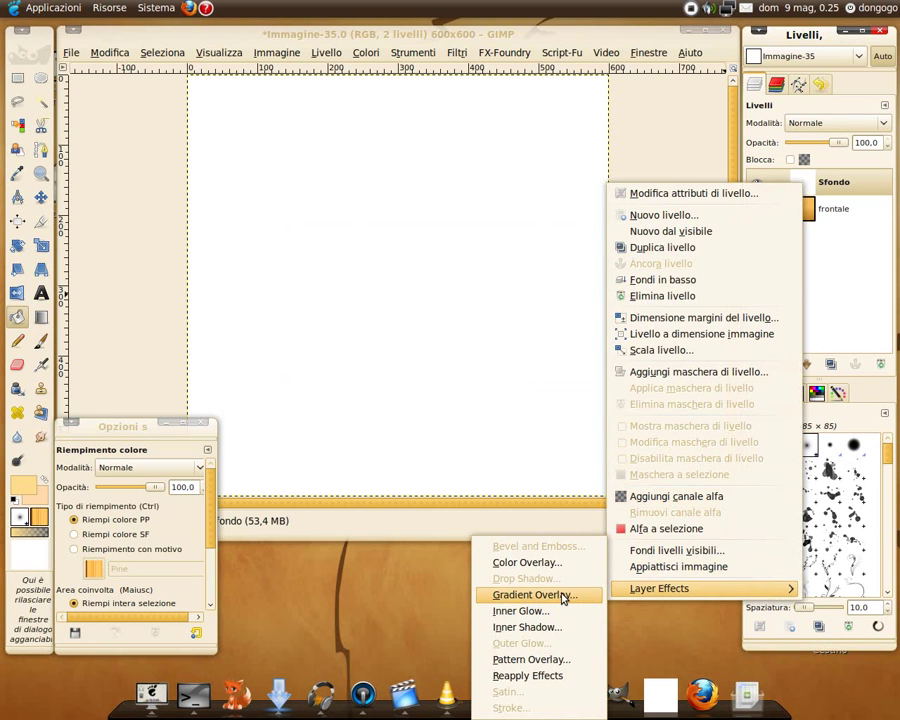
click(547, 596)
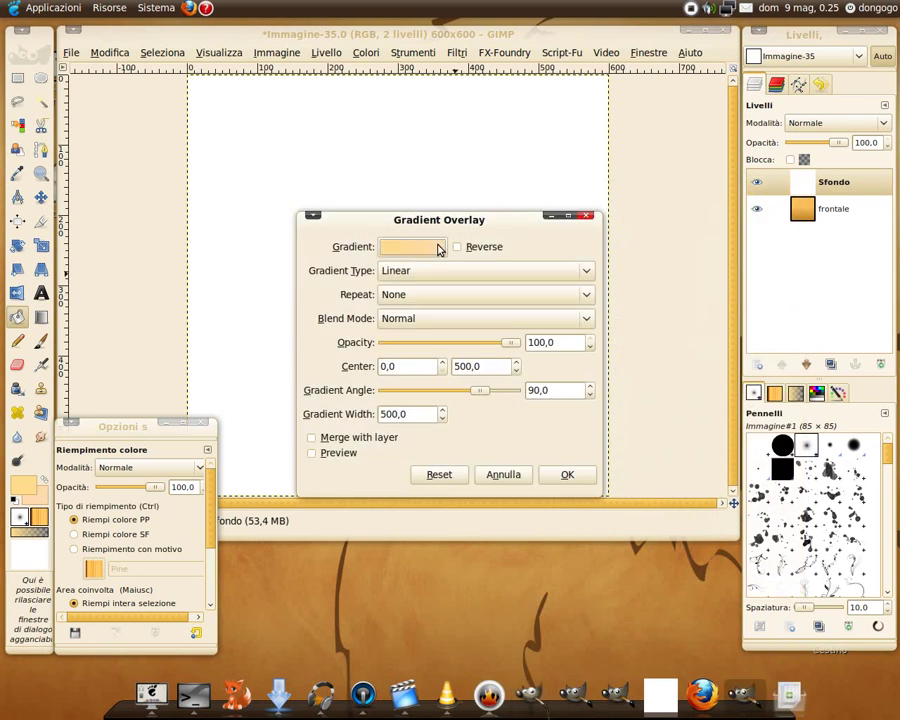
click(330, 454)
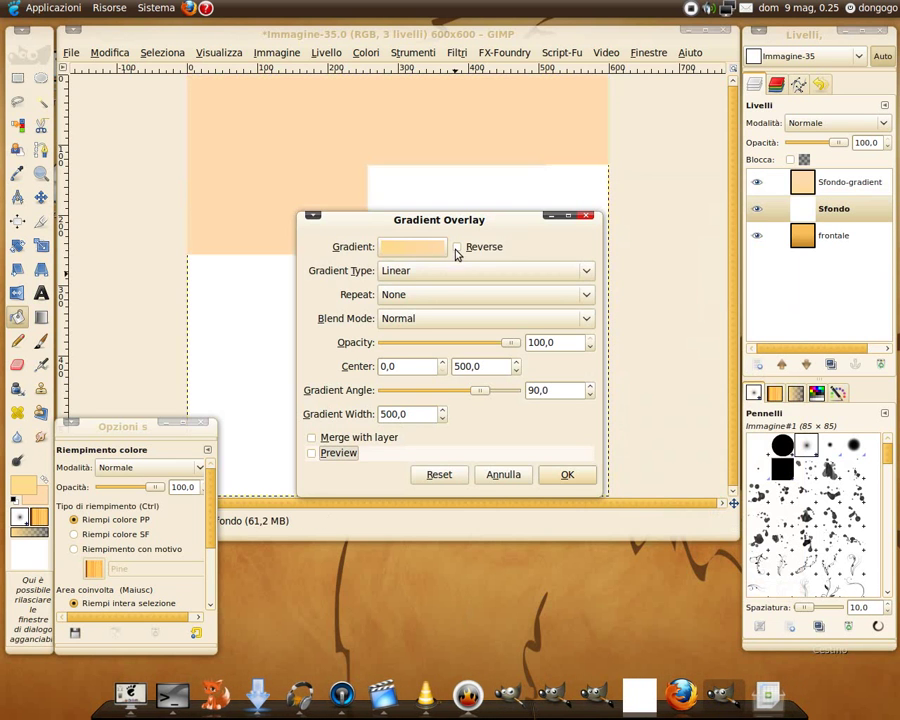
drag(476, 219, 545, 138)
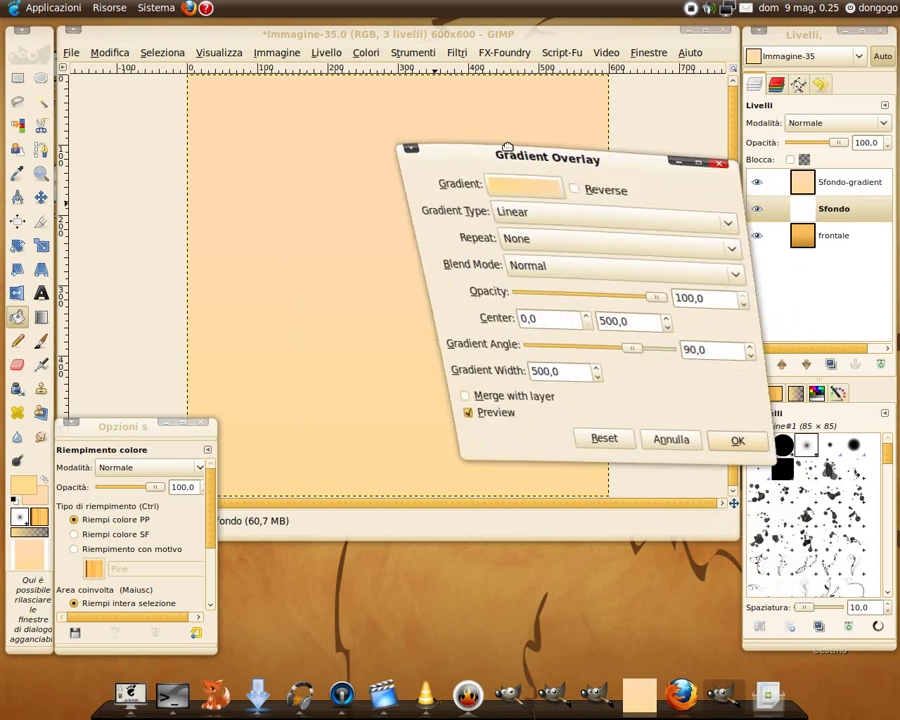
click(532, 170)
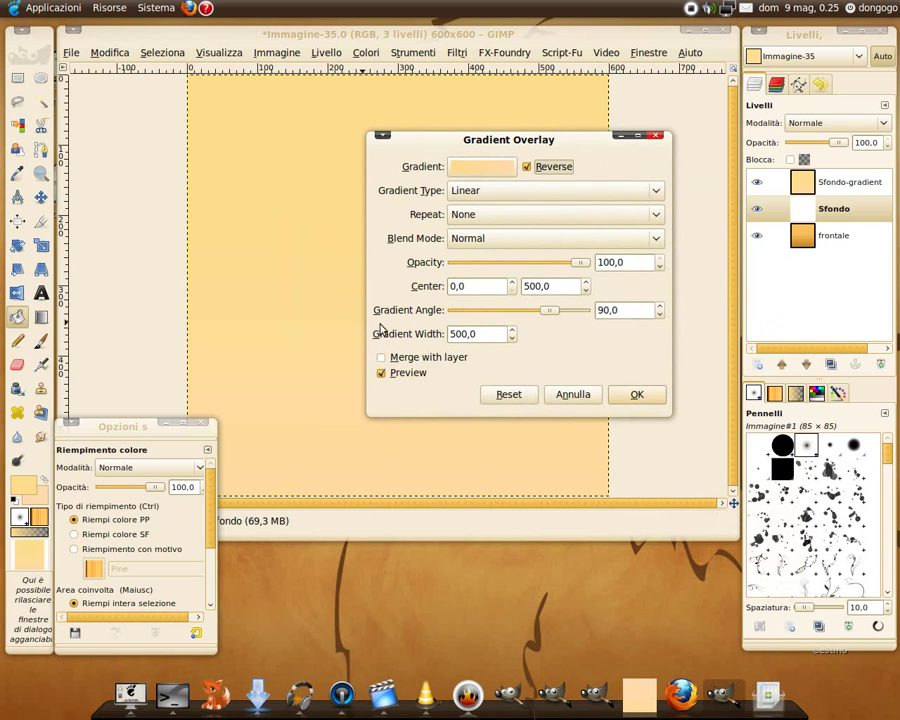
click(637, 395)
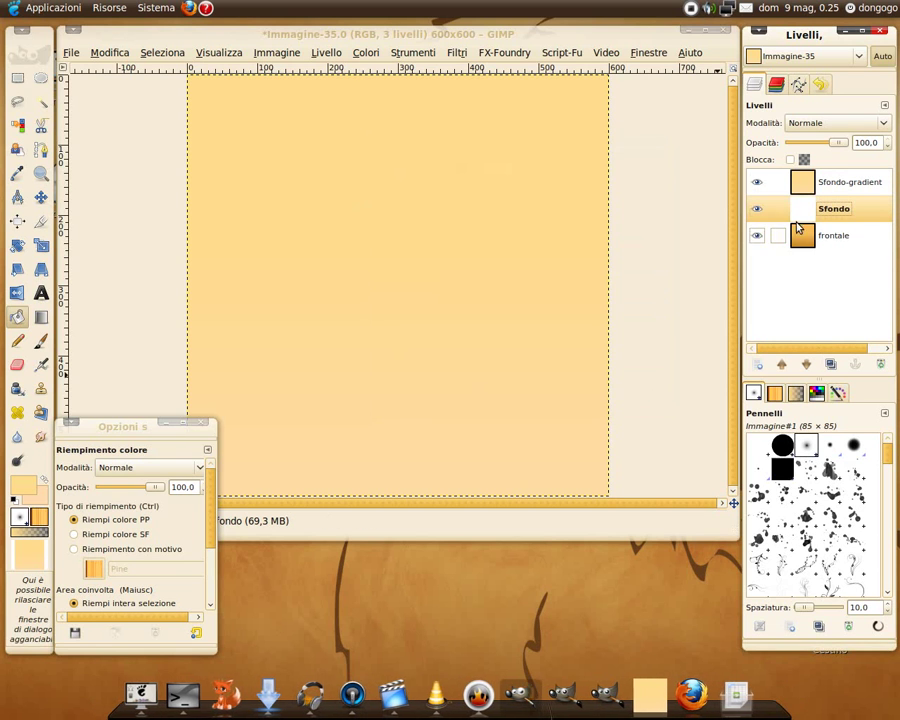
- Delete the empty Sfondo layer and start a new transparent-fill layer named laterale
click(881, 364)
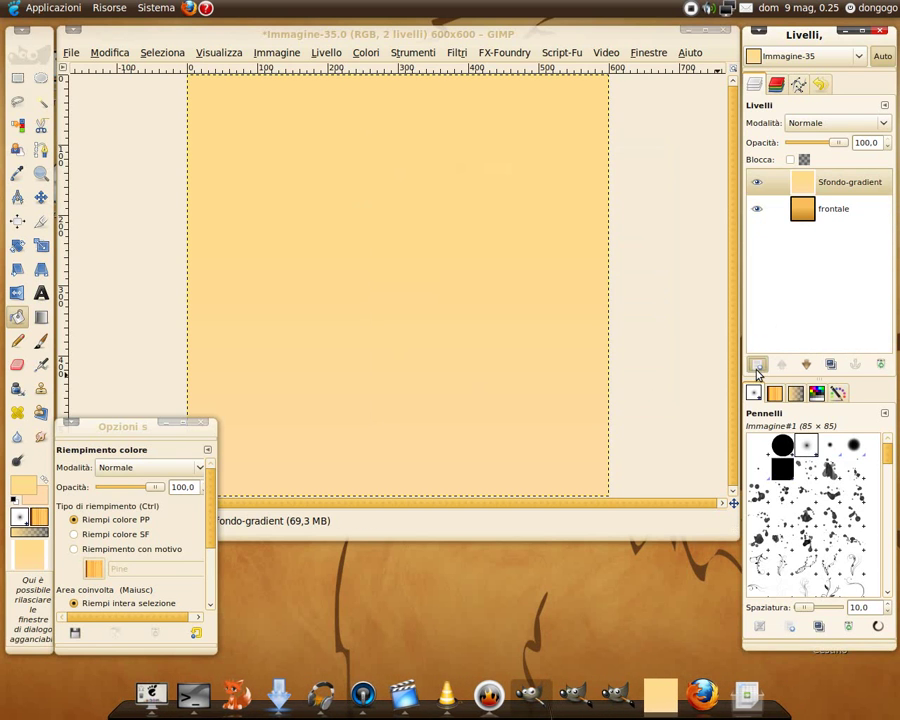
click(757, 364)
click(372, 423)
- Create the laterale layer and open Map Object with mapping set to Cube
click(516, 458)
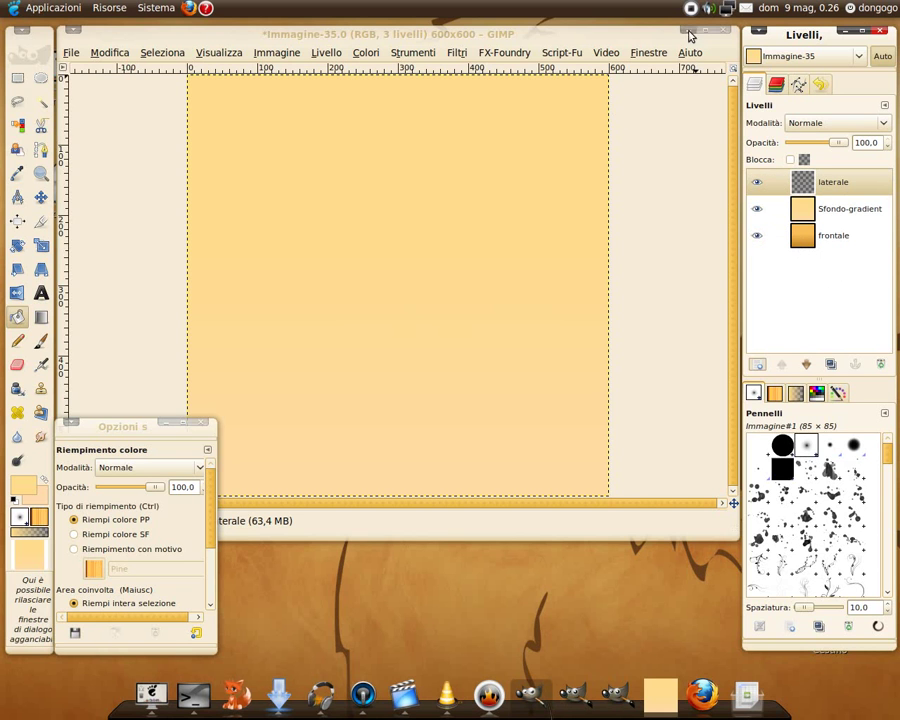
click(457, 54)
mouse_move(480, 304)
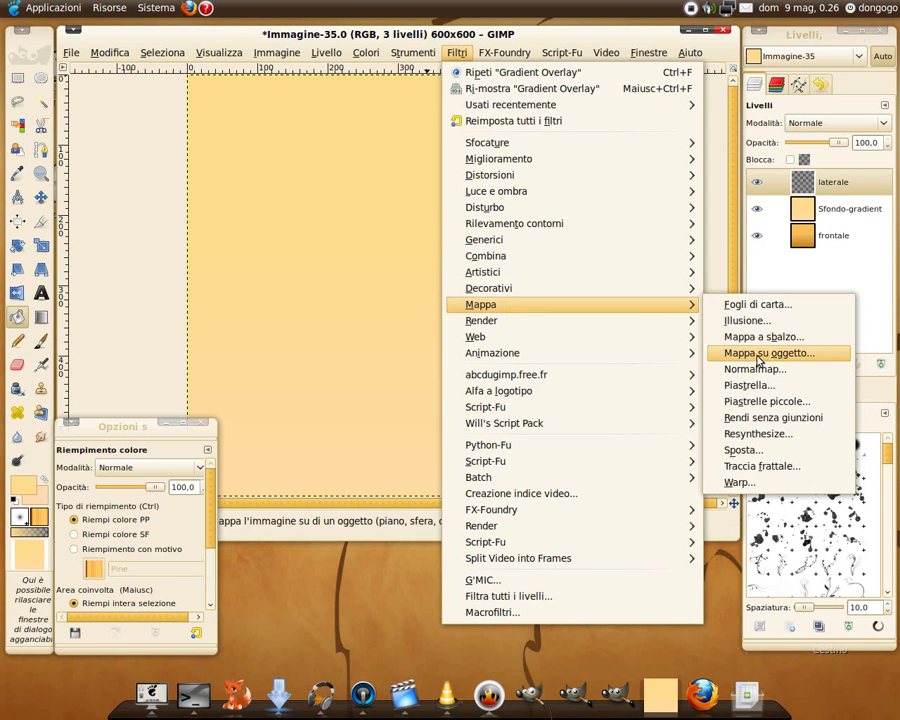
click(757, 356)
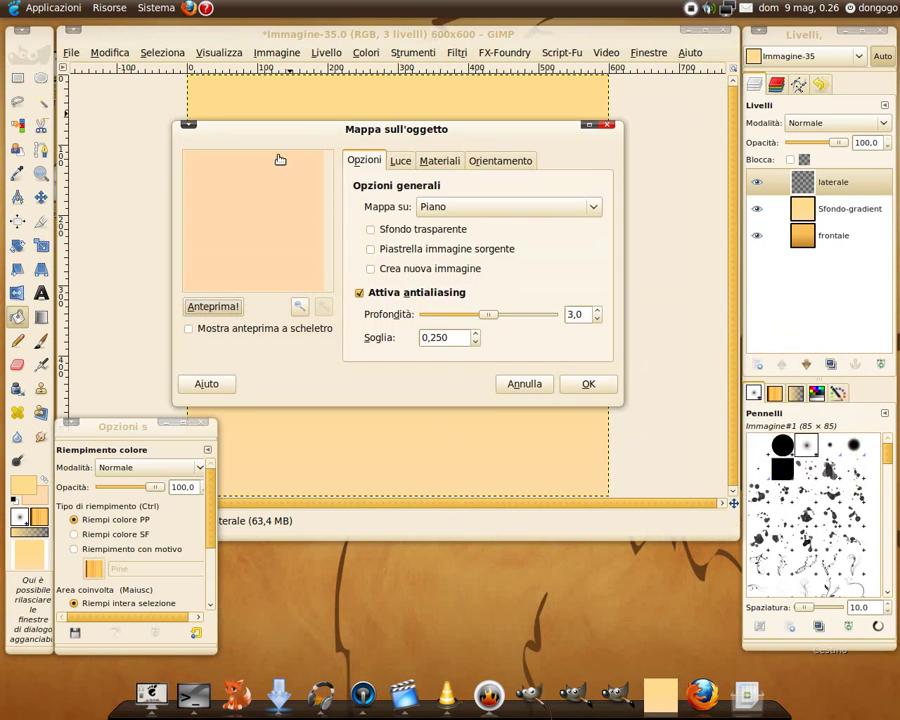
click(462, 209)
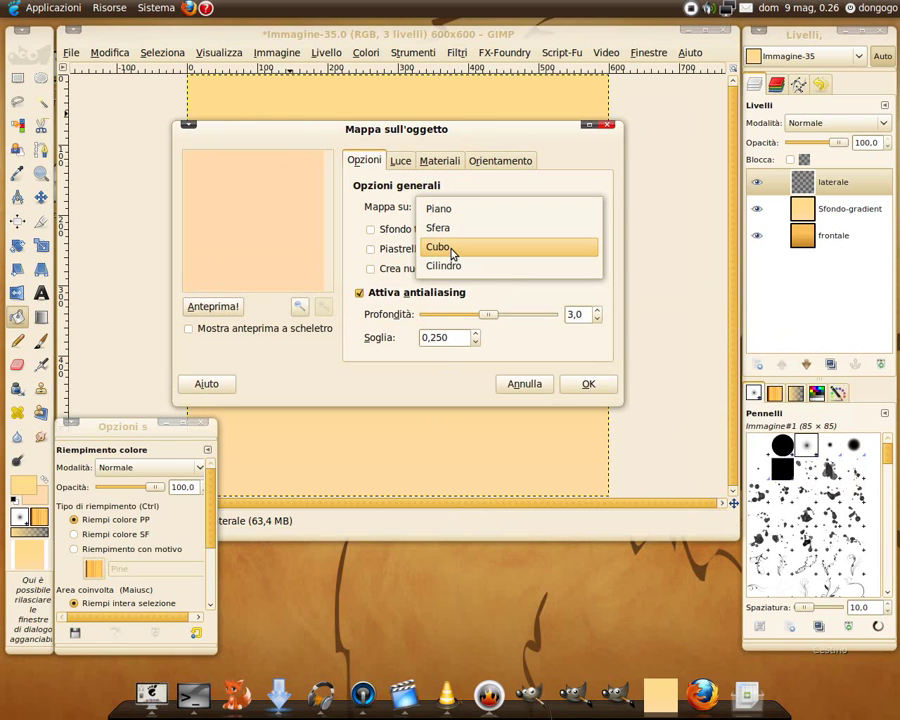
key(Escape)
key(Down)
key(Down)
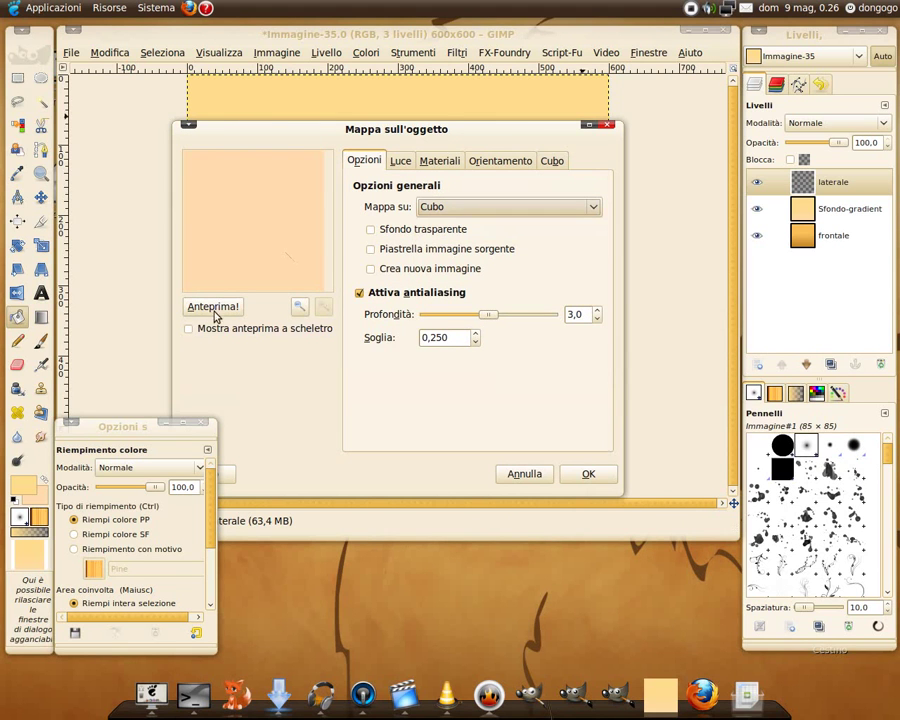
- Preview the cube mapping with wireframe preview and transparent background enabled
click(215, 309)
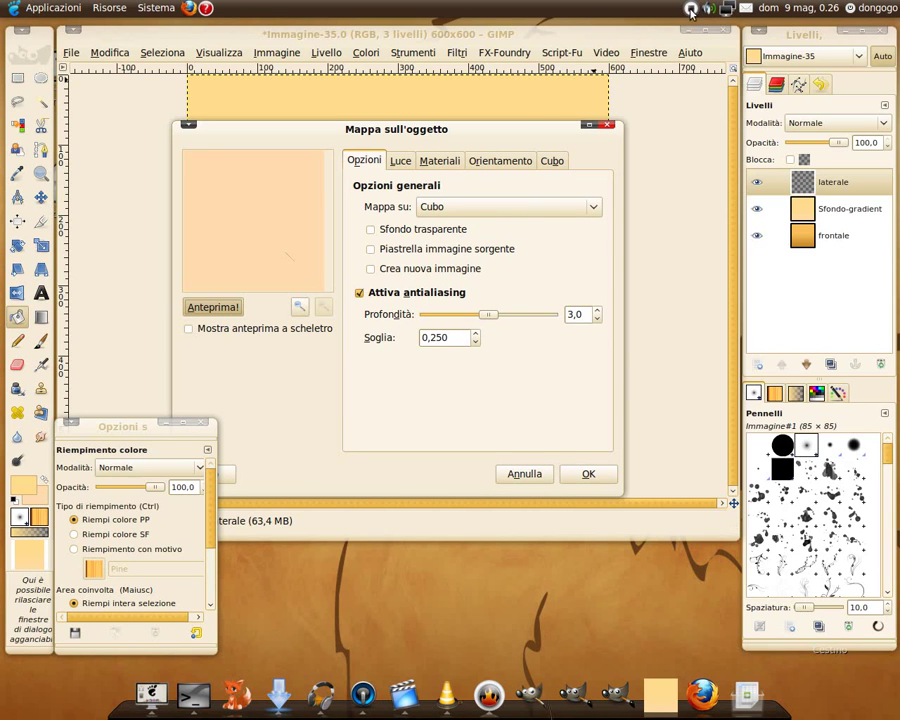
key(Tab)
key(Tab)
key(space)
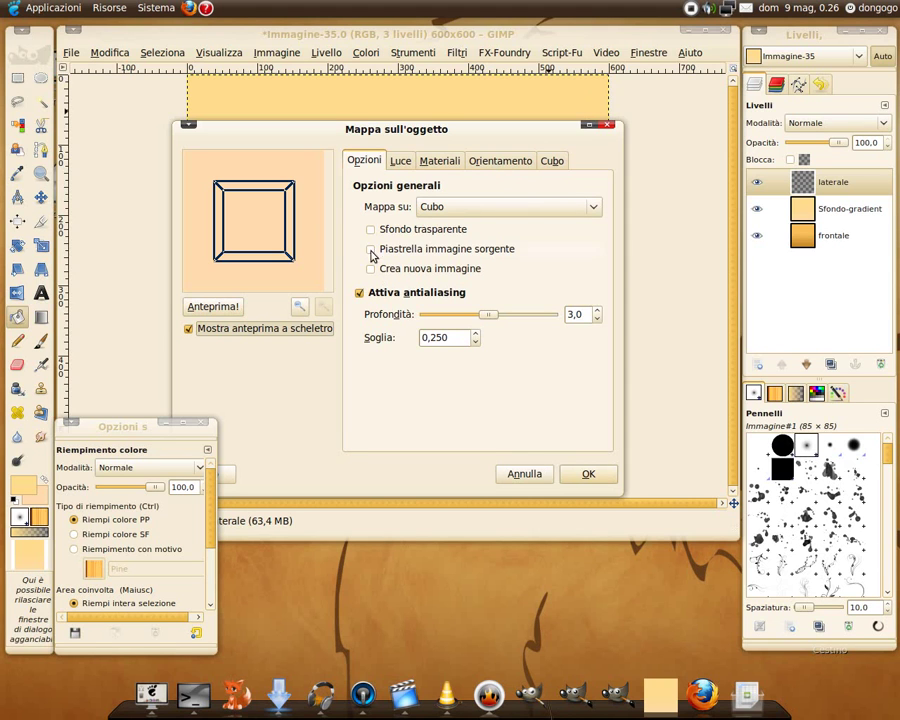
key(Tab)
key(Tab)
key(Tab)
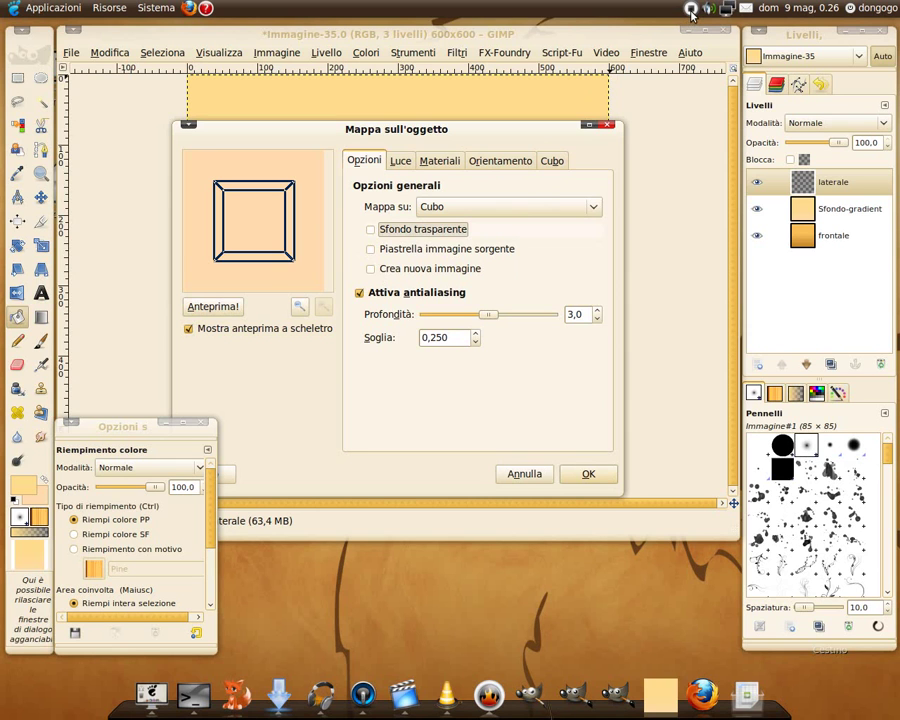
key(space)
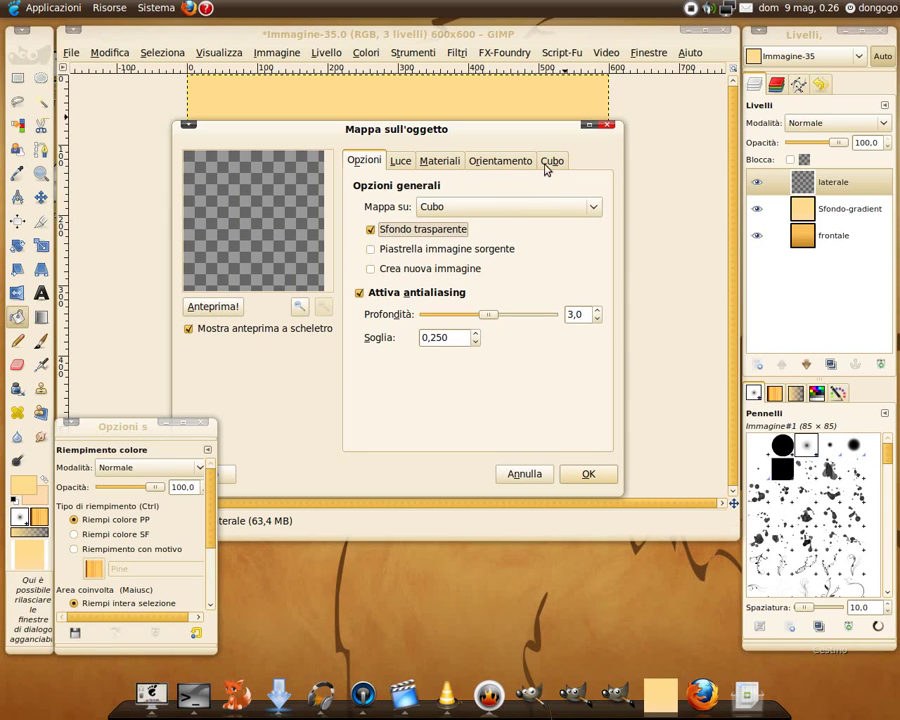
click(553, 161)
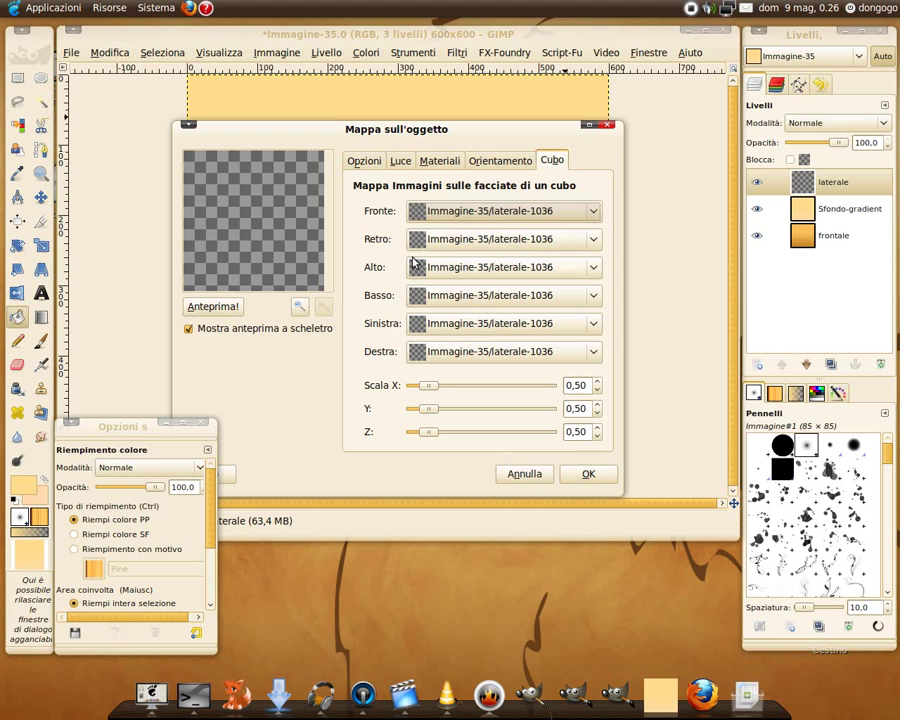
- Assign frontale to the front face, laterale to the top, Sfondo-gradient to the bottom
click(421, 212)
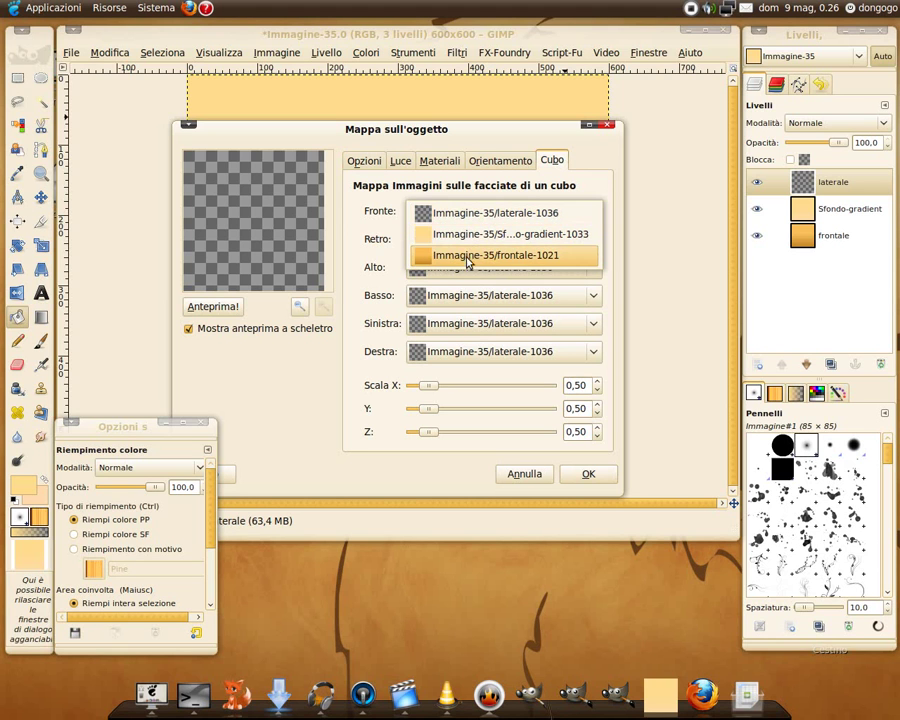
click(468, 256)
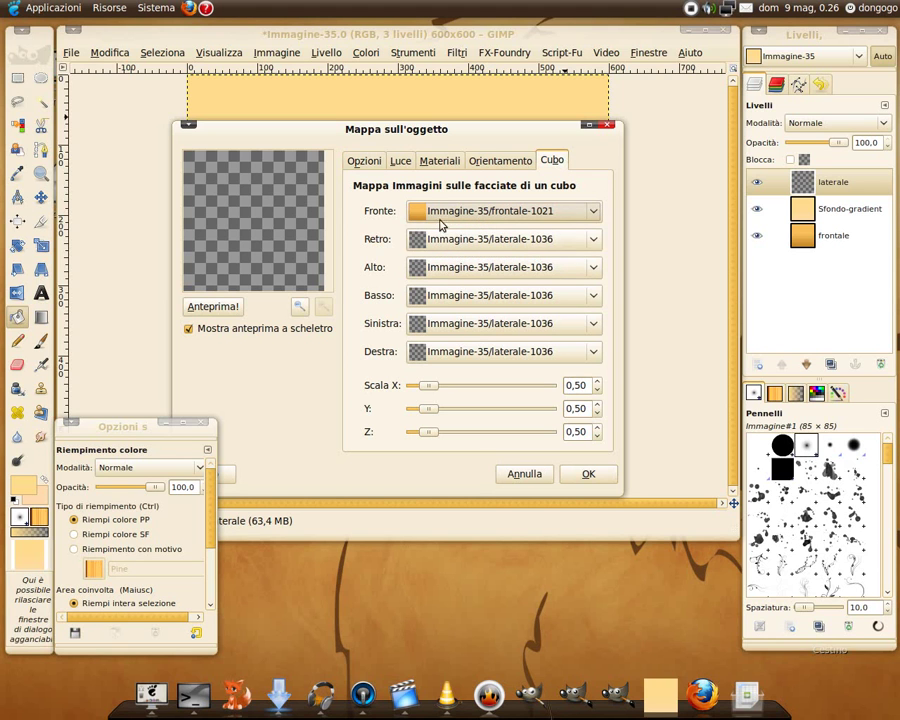
click(466, 273)
click(457, 270)
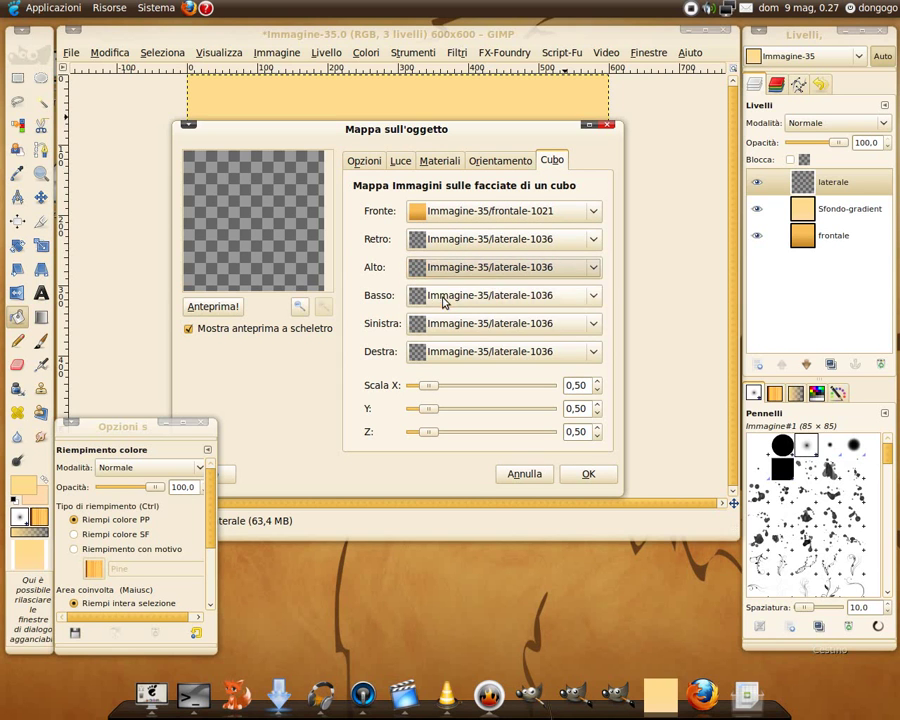
click(444, 298)
click(448, 322)
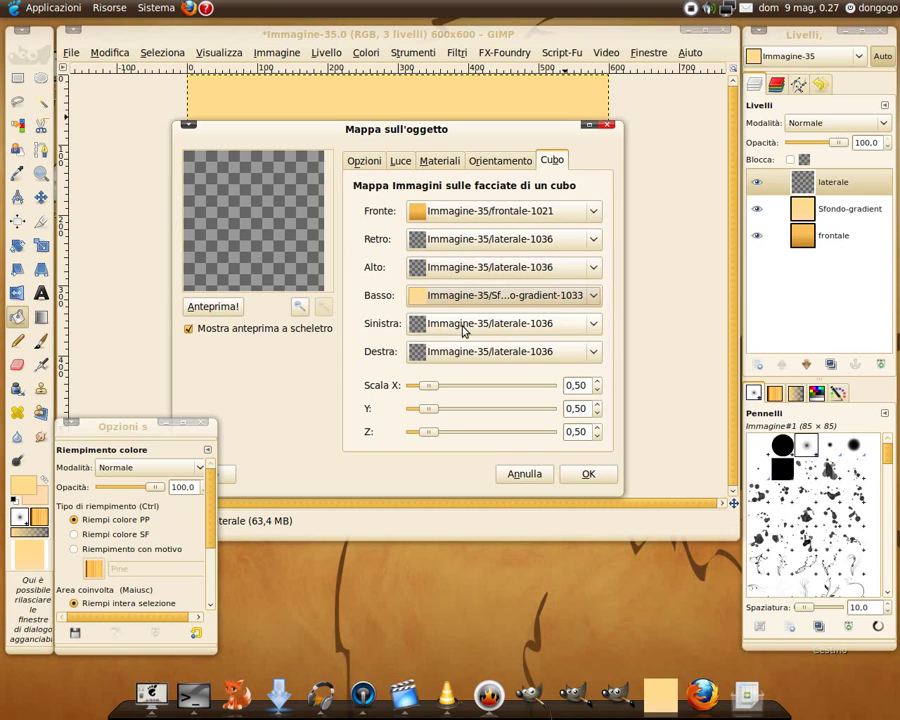
- Assign Sfondo-gradient to the left, right and back faces and refresh the preview
click(467, 325)
click(463, 346)
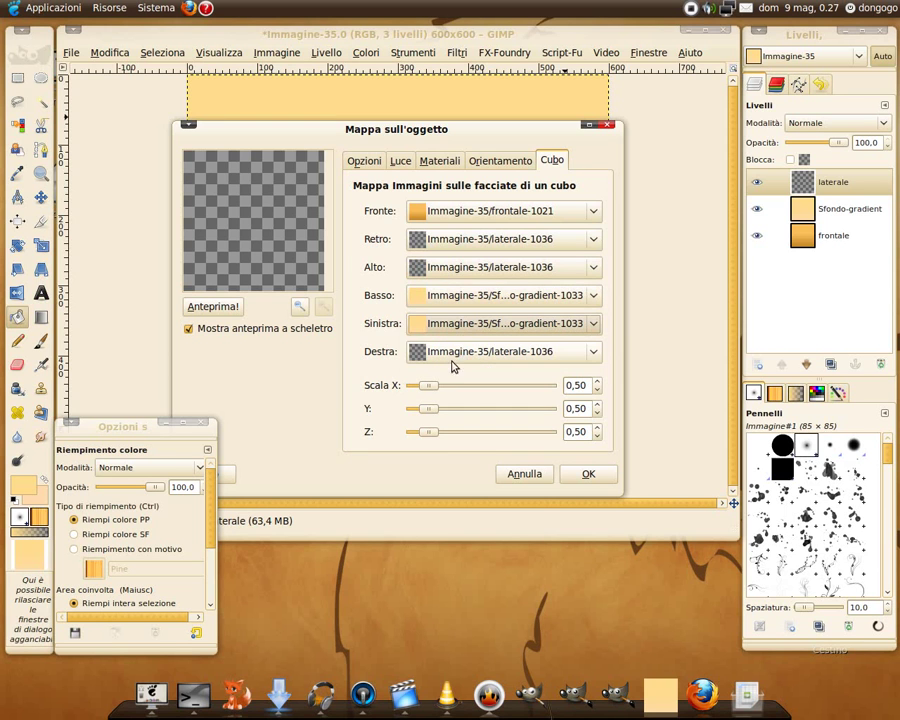
click(458, 352)
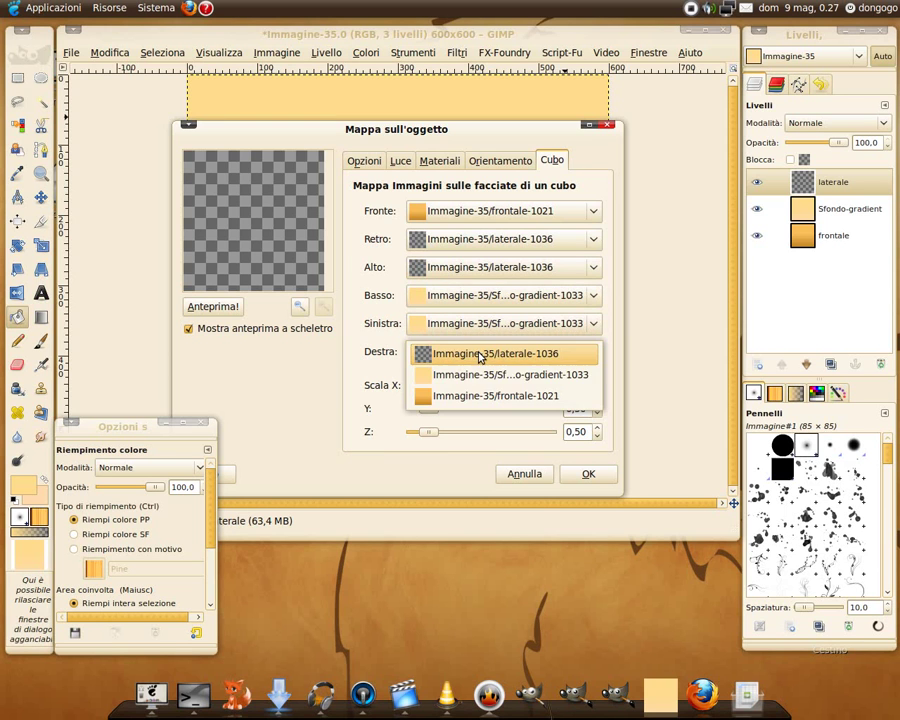
click(475, 376)
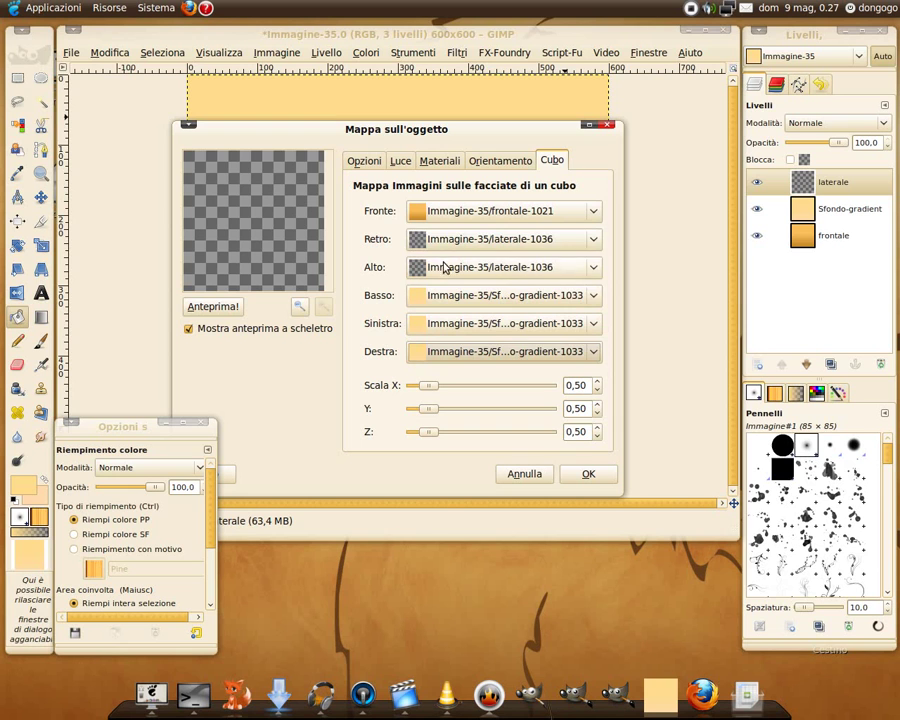
click(454, 234)
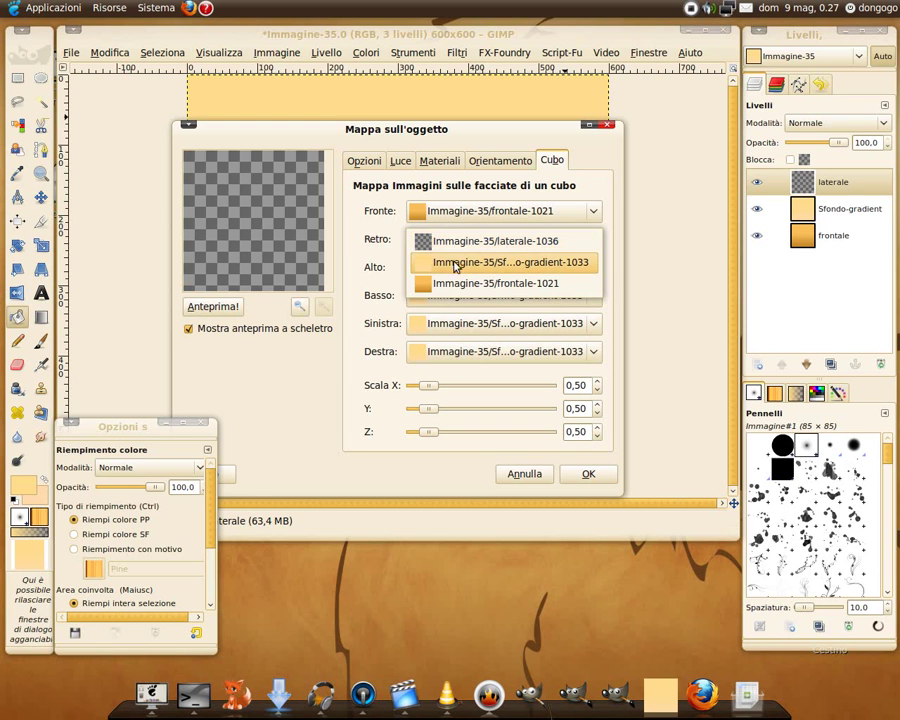
click(453, 262)
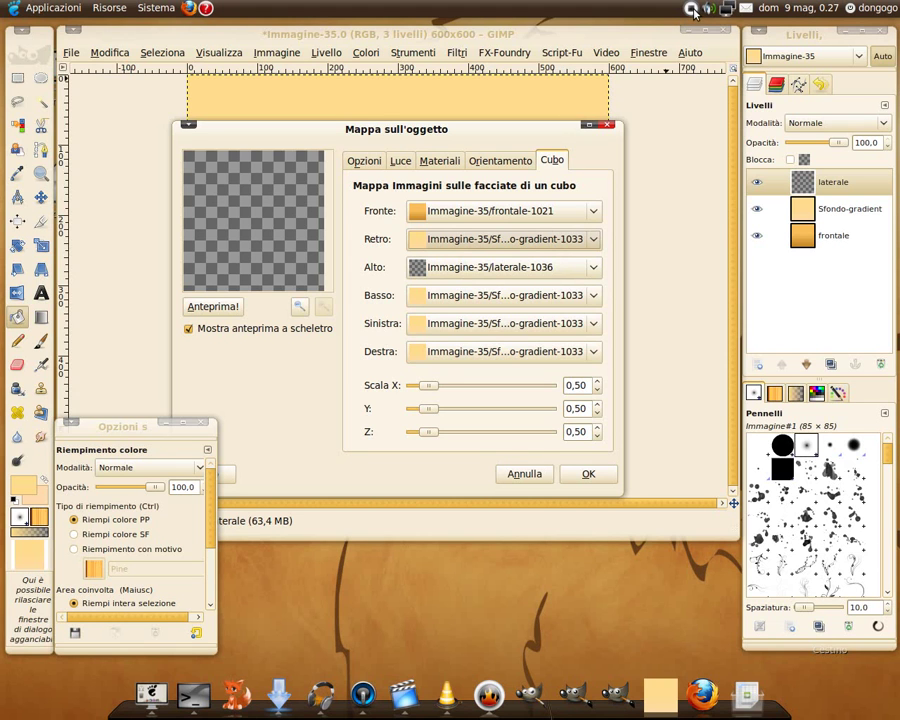
click(214, 308)
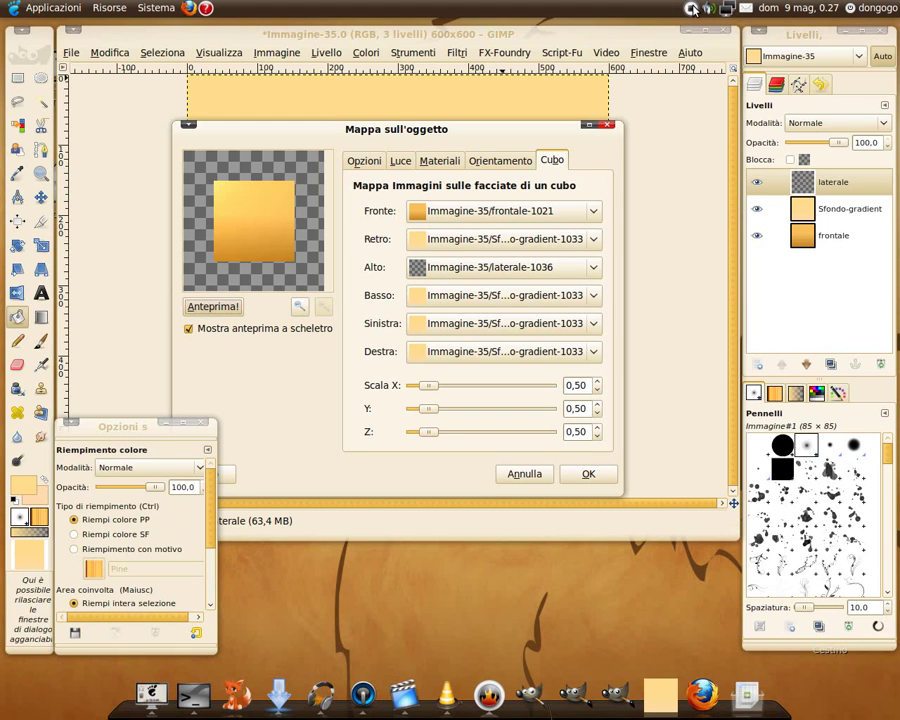
click(487, 162)
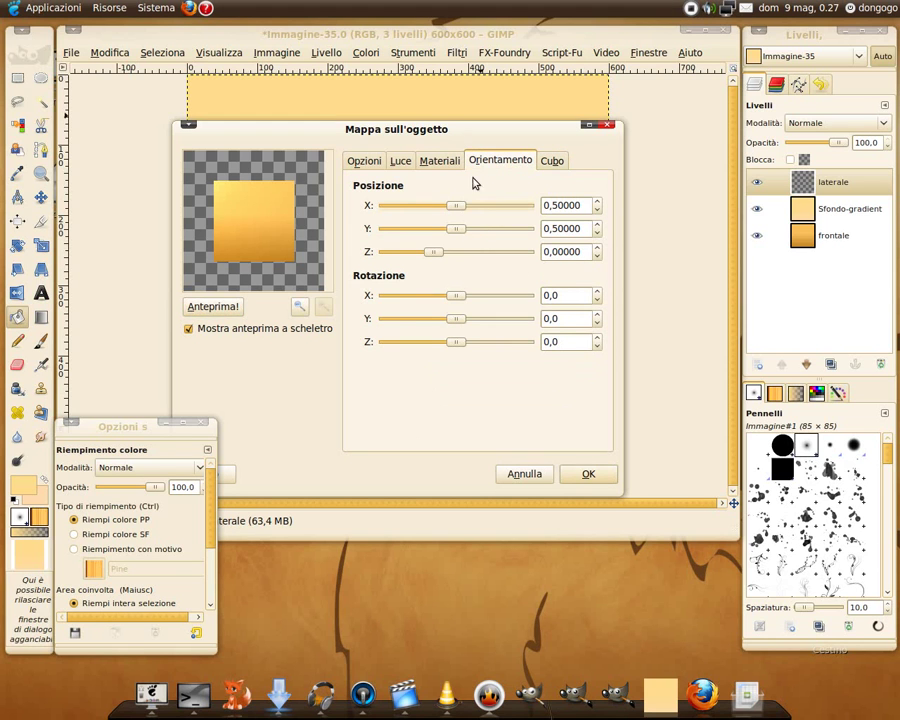
- Set the cube's X-axis rotation to 20° in Map Object orientation
drag(455, 296, 465, 299)
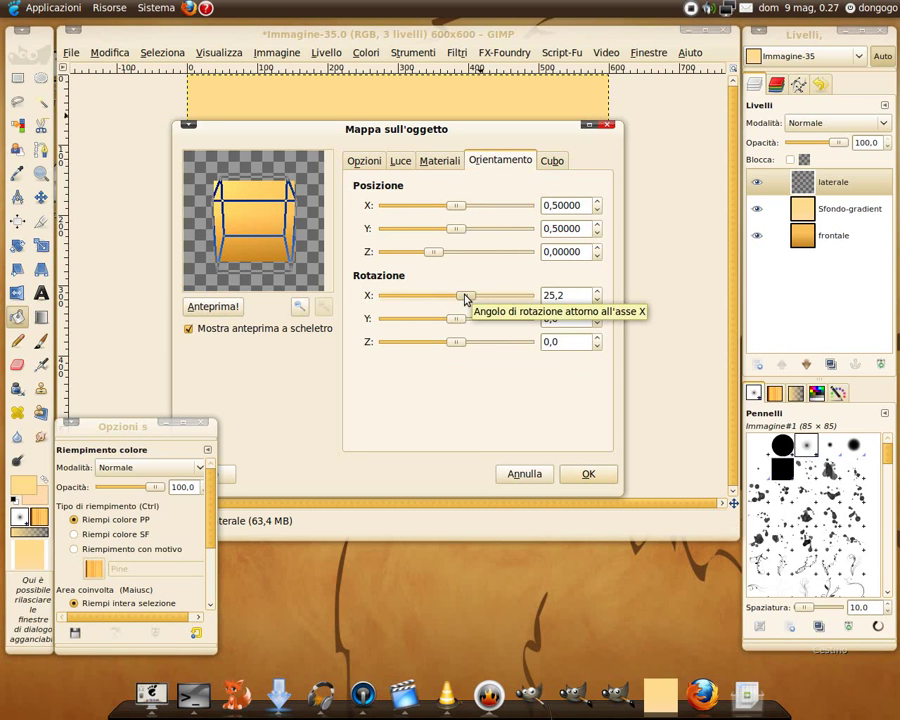
triple_click(558, 295)
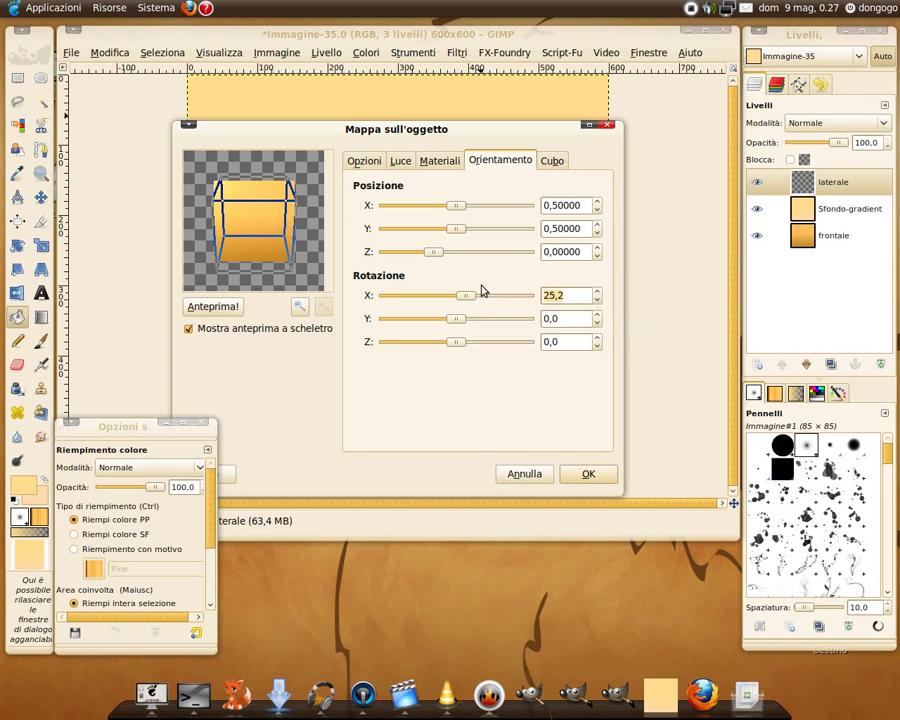
text(20)
key(Return)
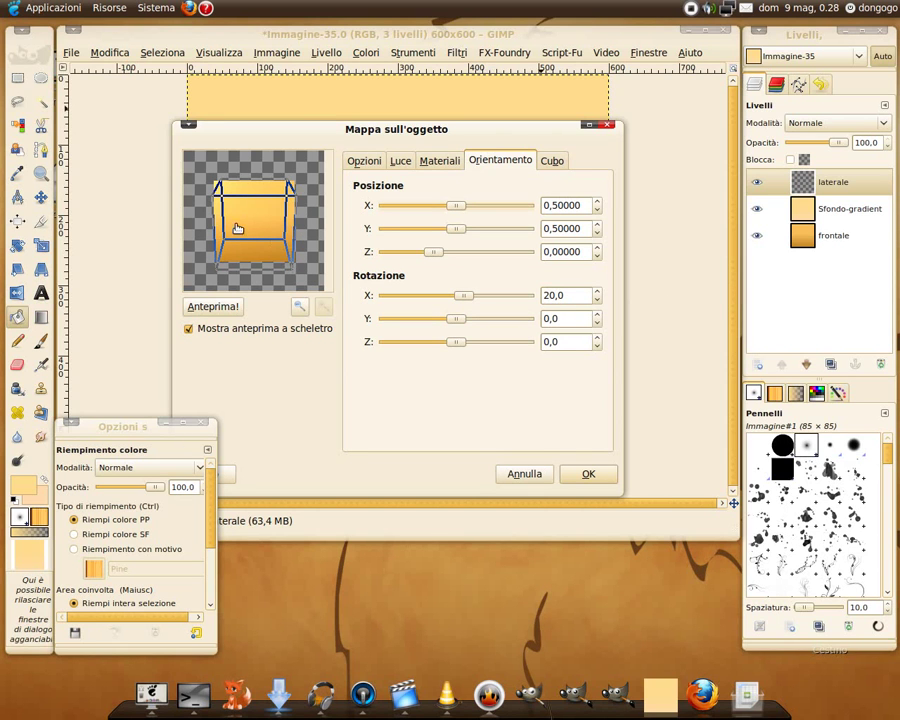
click(562, 162)
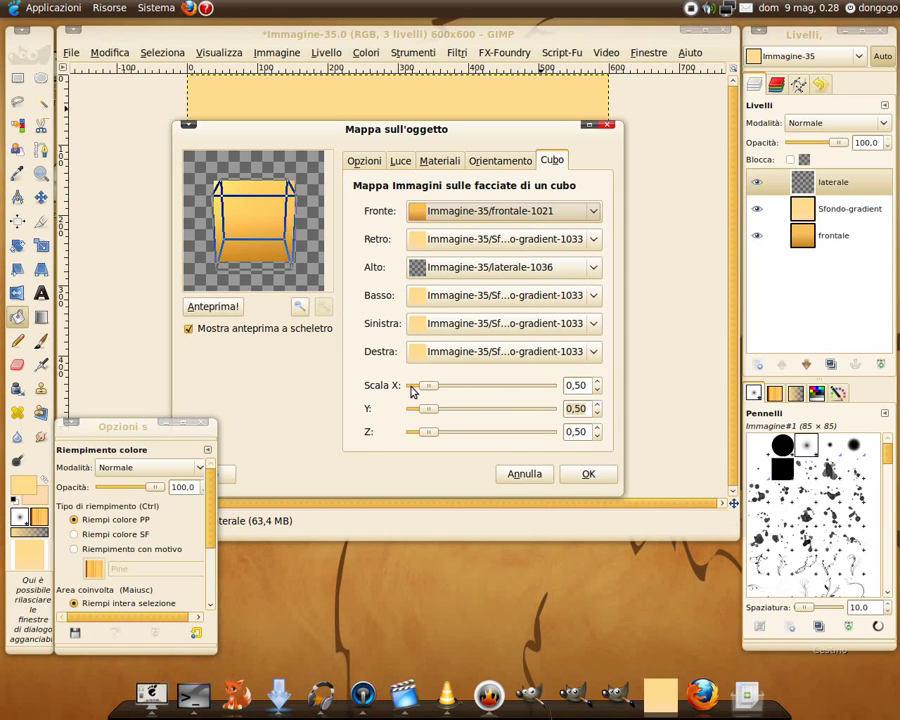
- Scale the cube to 0.78 on X and 0.43 on Y, previewing the shallow box
drag(424, 390, 433, 388)
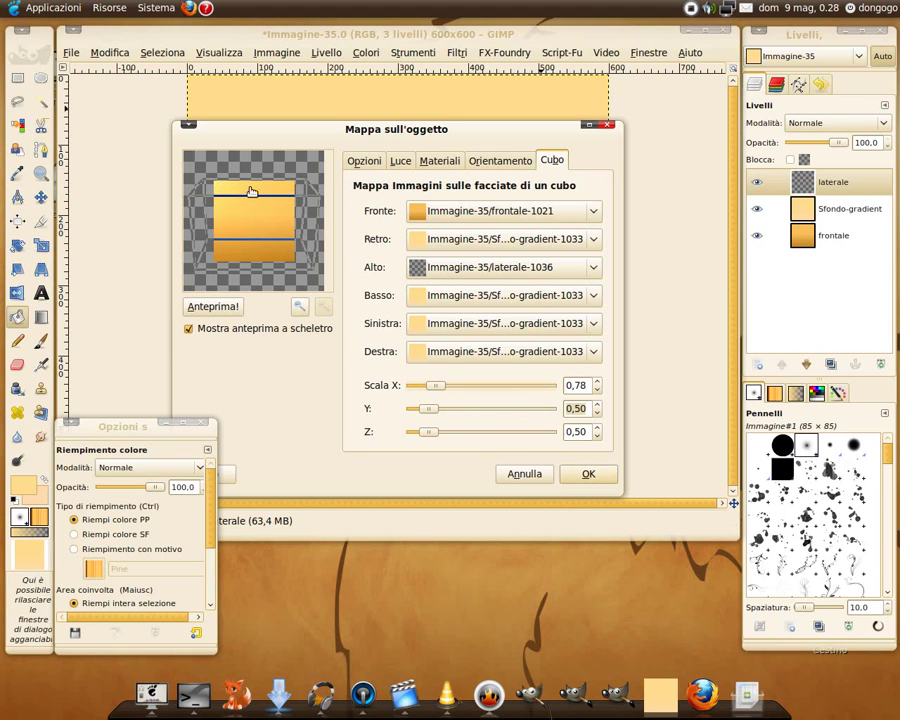
click(216, 307)
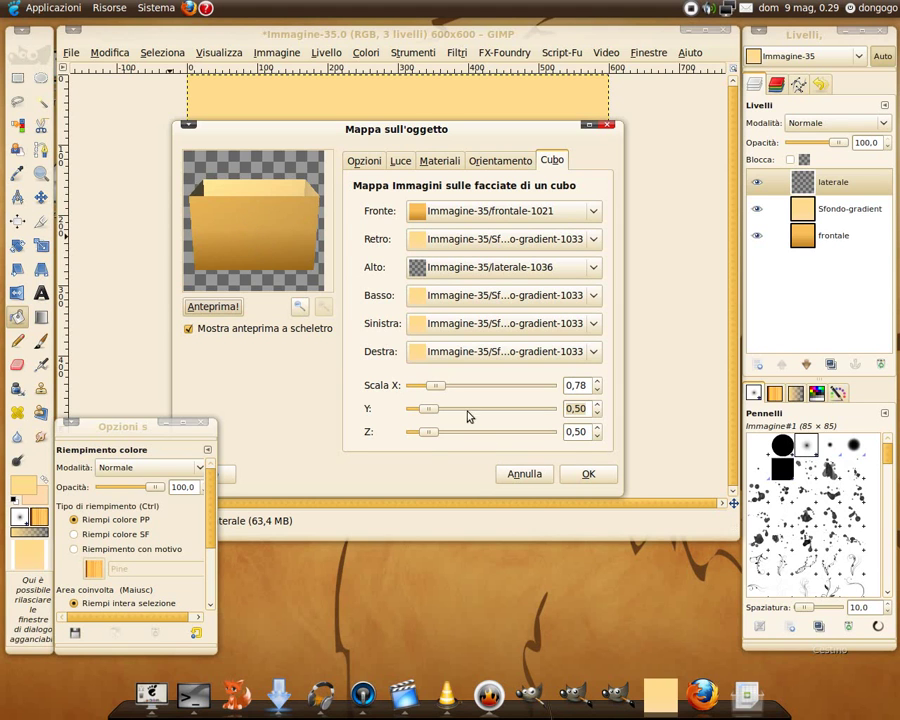
drag(430, 408, 431, 412)
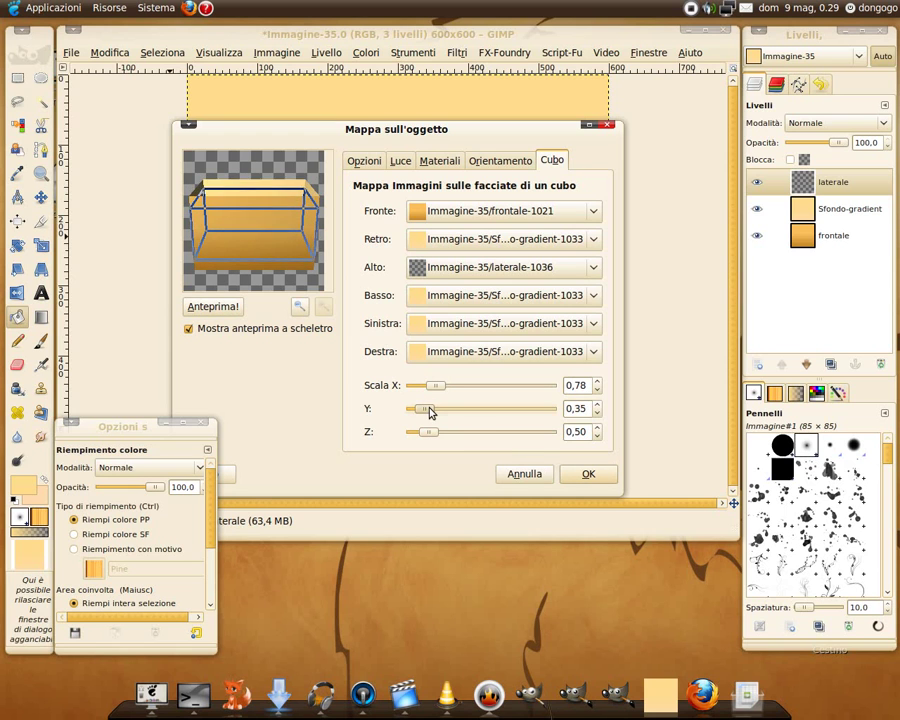
scroll(431, 412, up, 3)
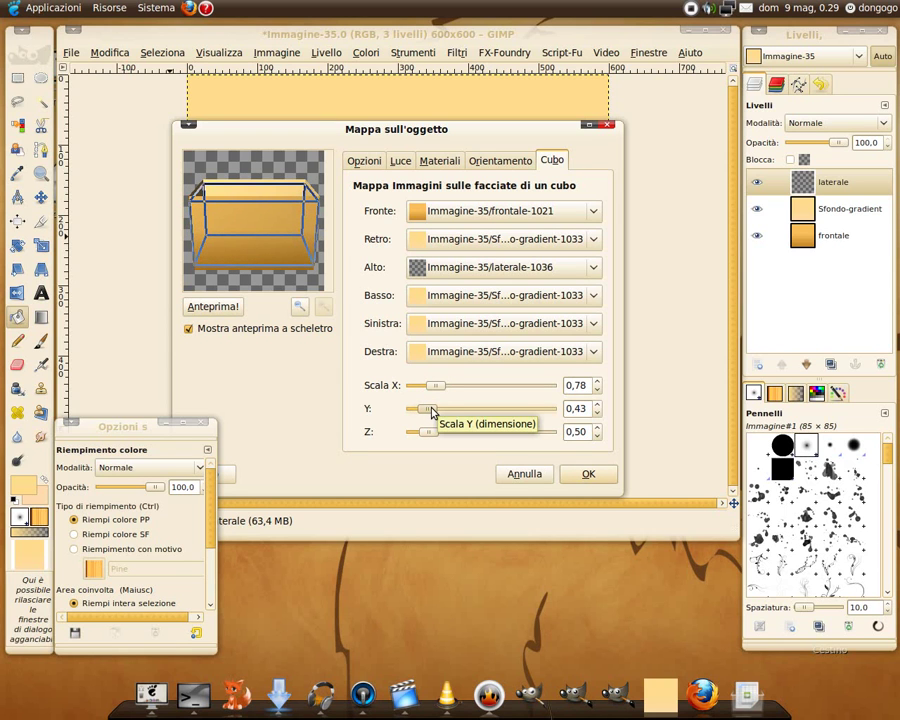
- Tilt the box to 27° around the X axis and preview it
click(512, 163)
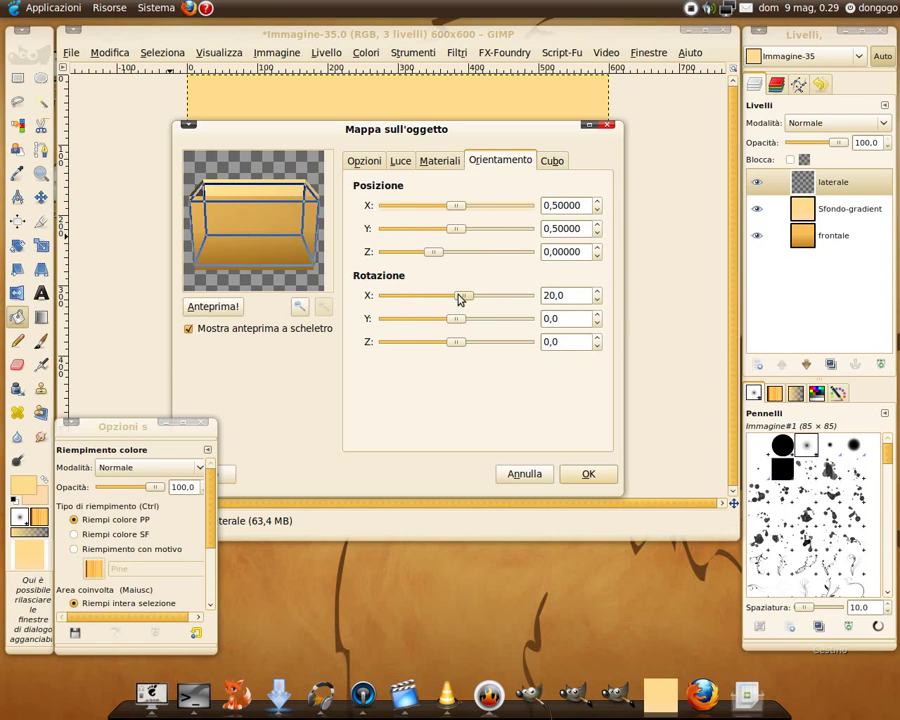
drag(465, 297, 469, 300)
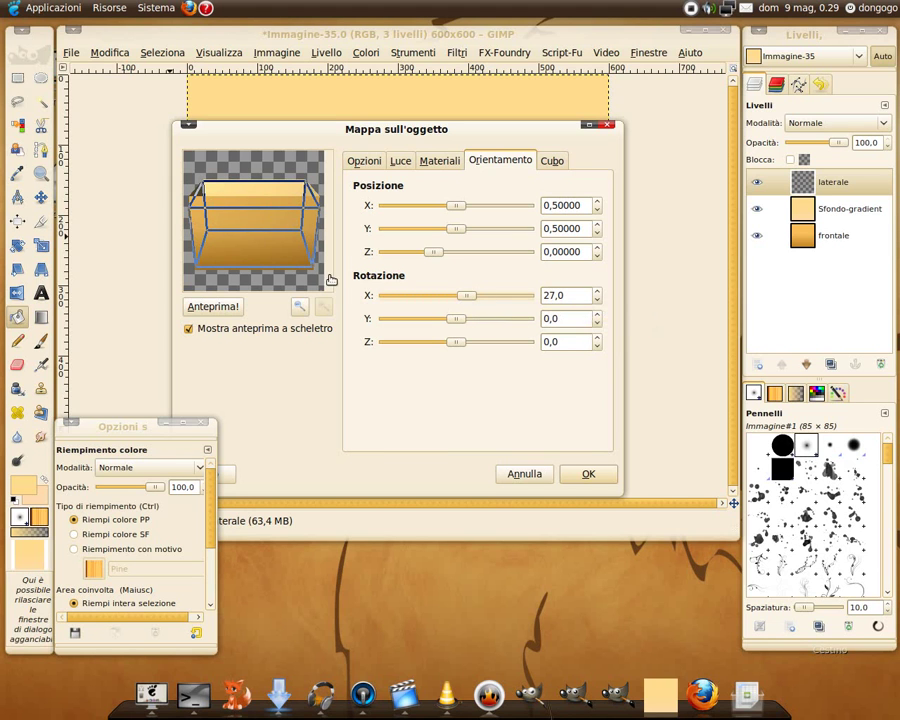
click(213, 307)
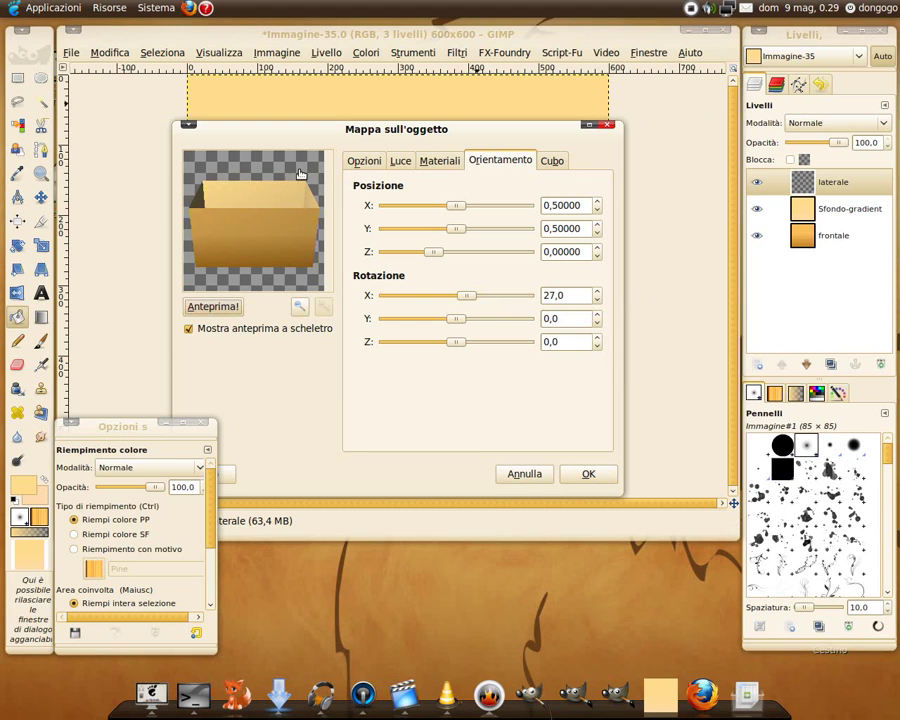
- Check the light settings and enable Create new image in the mapping options
click(401, 164)
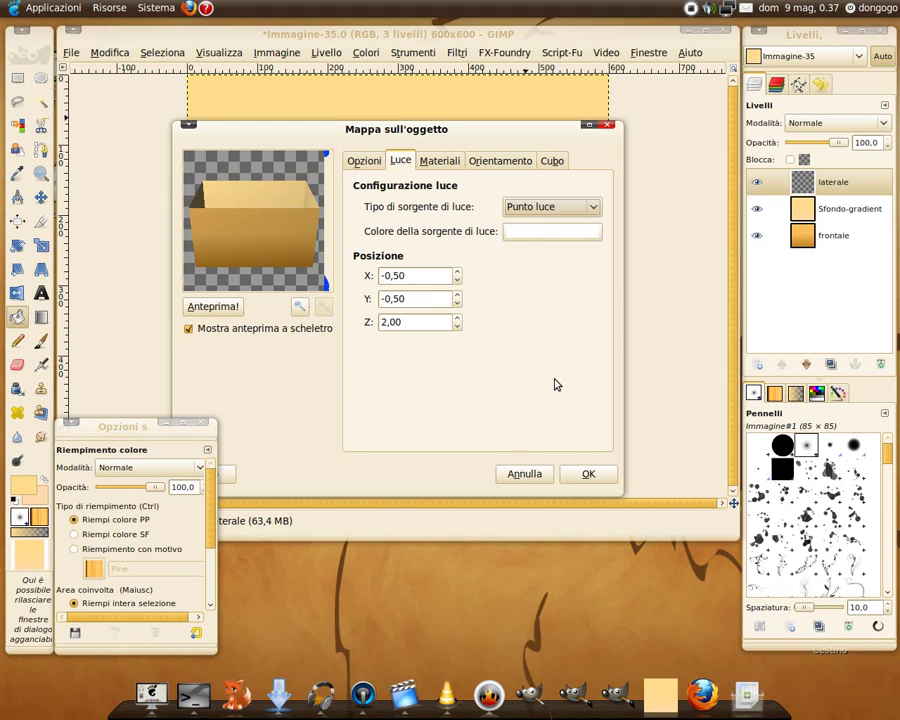
click(364, 162)
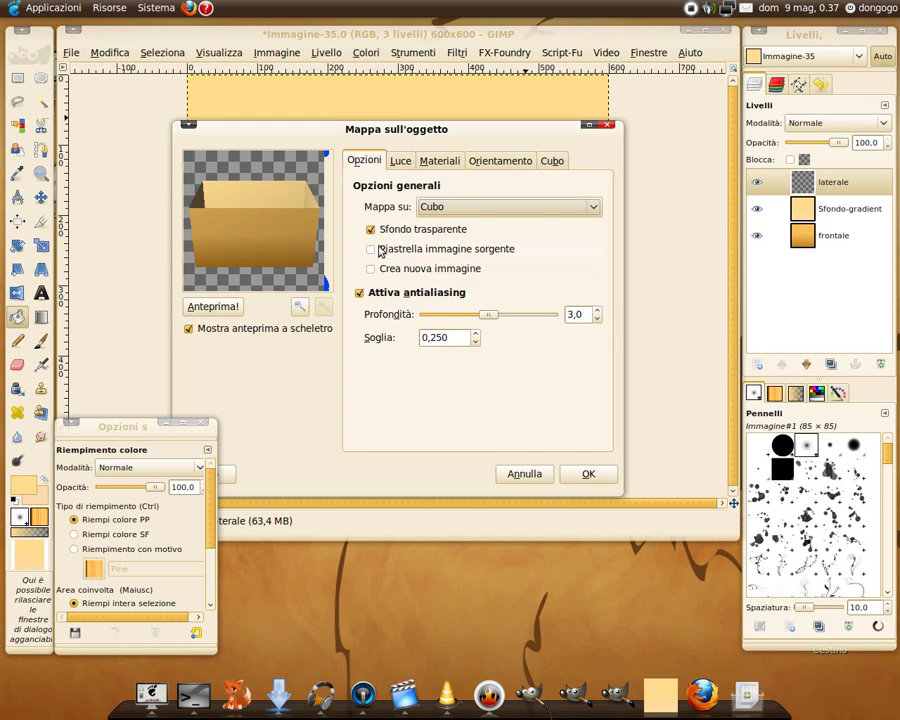
click(372, 269)
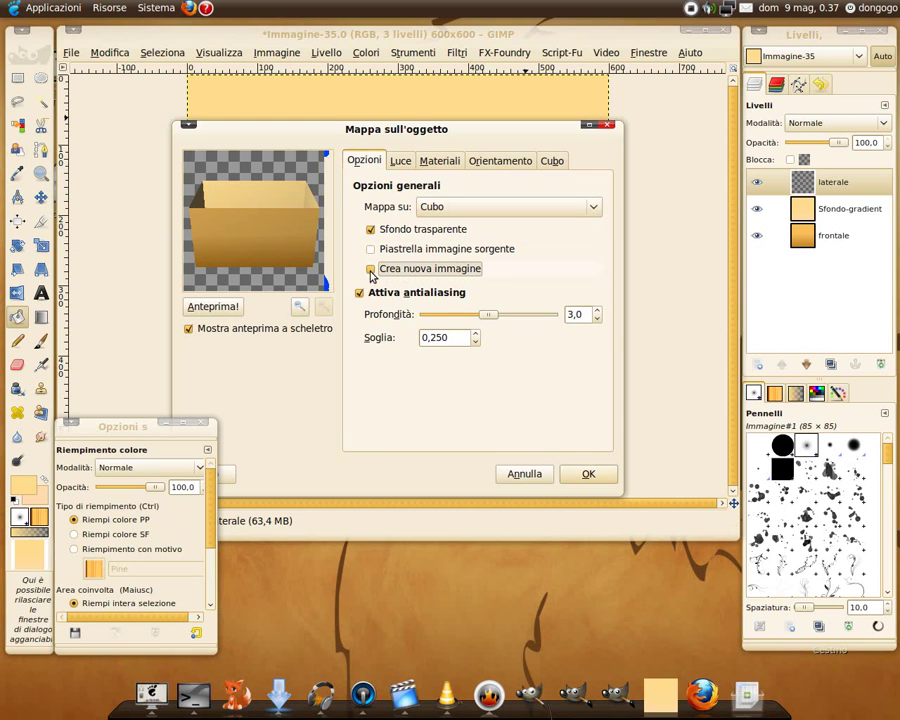
- Render the box into new 600×600 transparent image Immagine-36 and bring its window into view
click(590, 480)
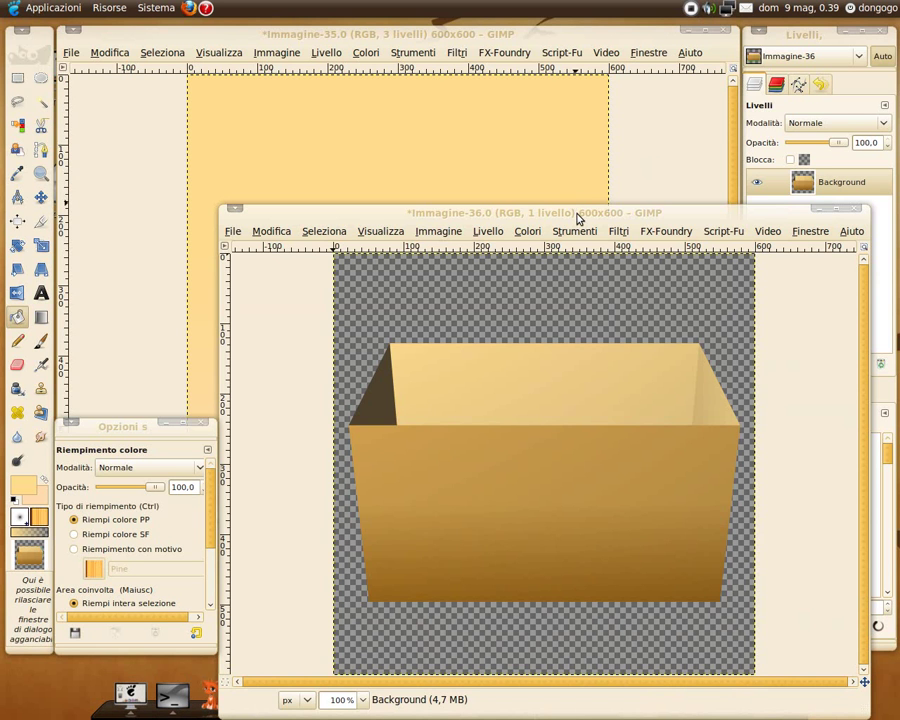
mouse_move(572, 212)
mouse_down()
mouse_move(458, 40)
mouse_move(424, 37)
mouse_up()
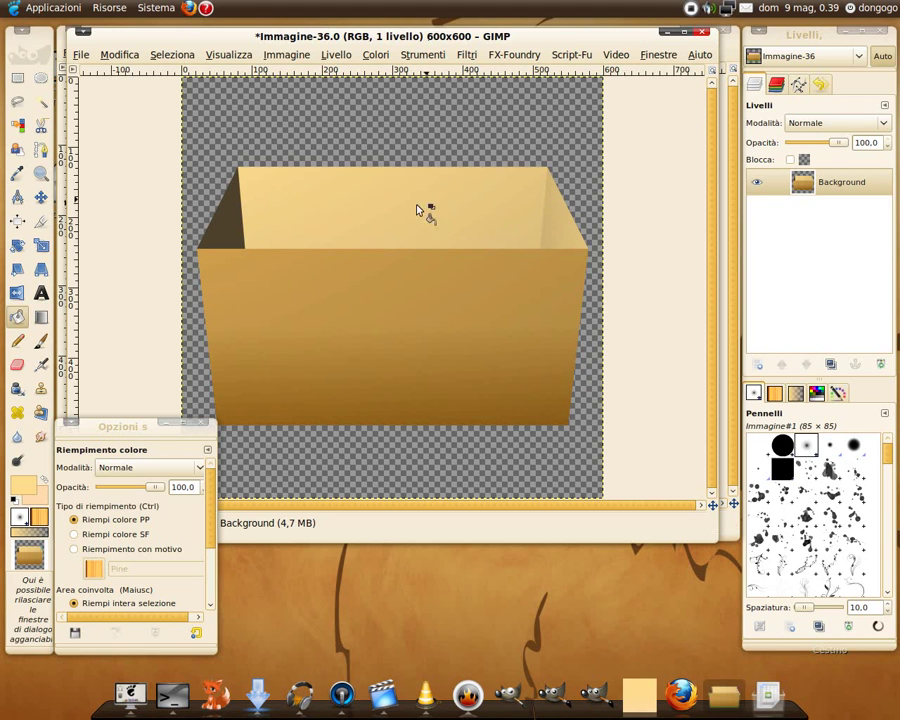
click(259, 59)
mouse_move(390, 323)
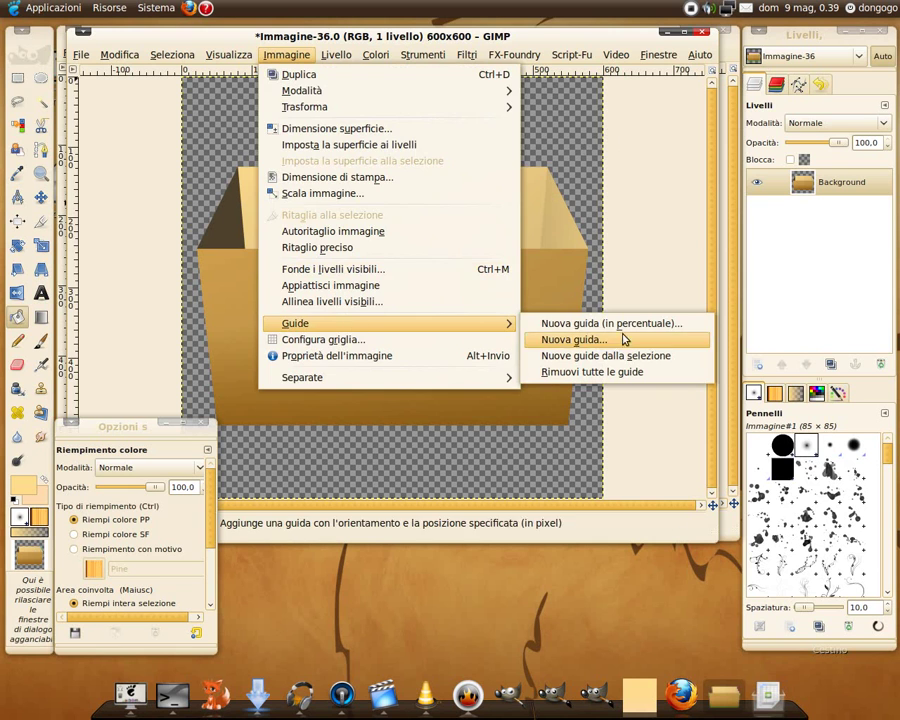
- Add a vertical guide at 50% (300 px) down the middle of the box image
click(626, 326)
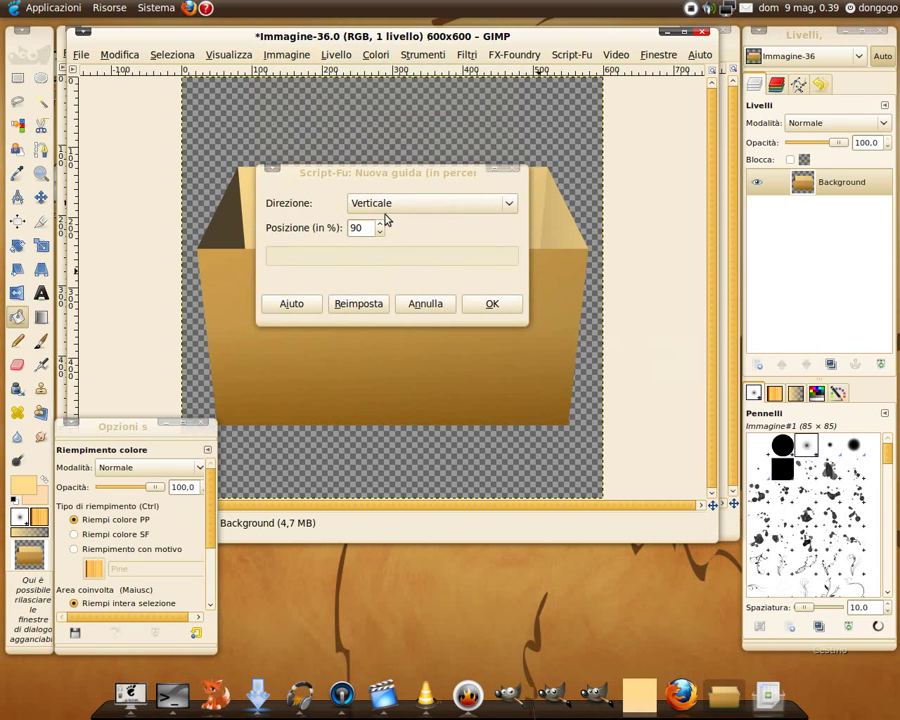
click(340, 230)
text(50)
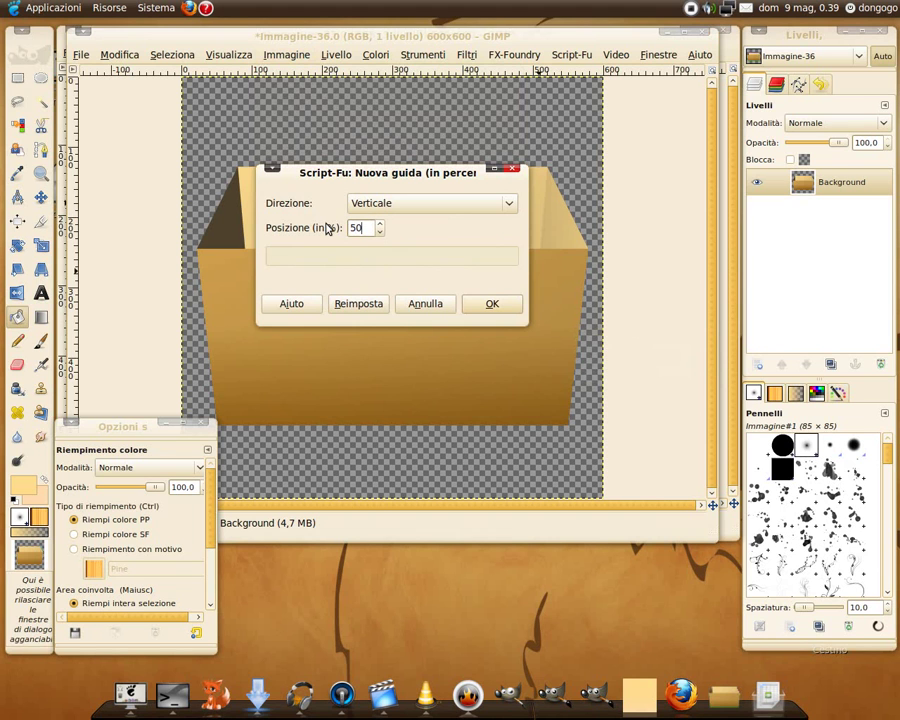
click(487, 305)
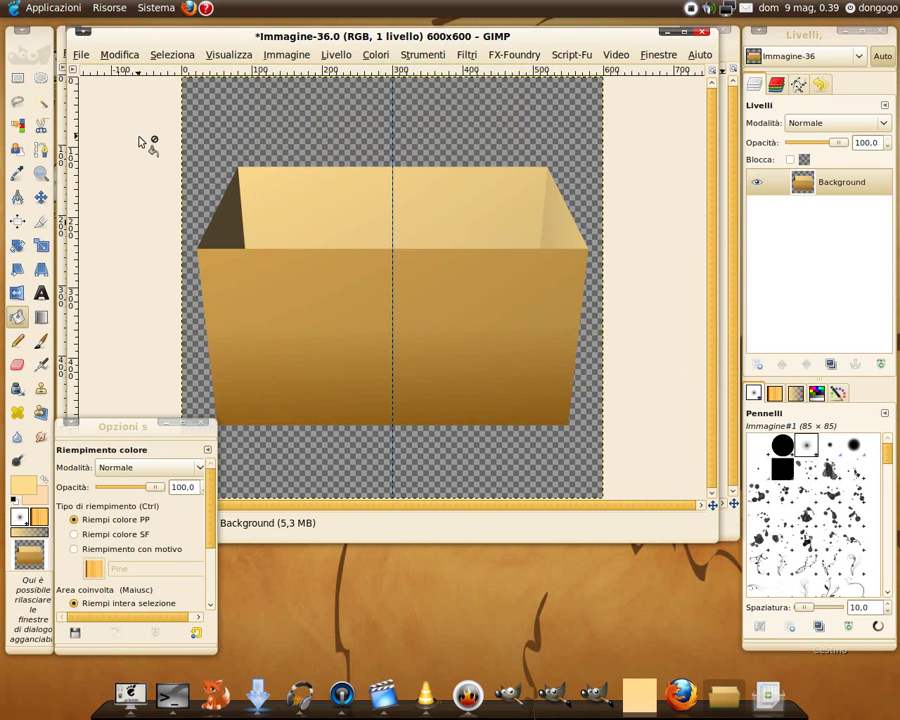
click(17, 79)
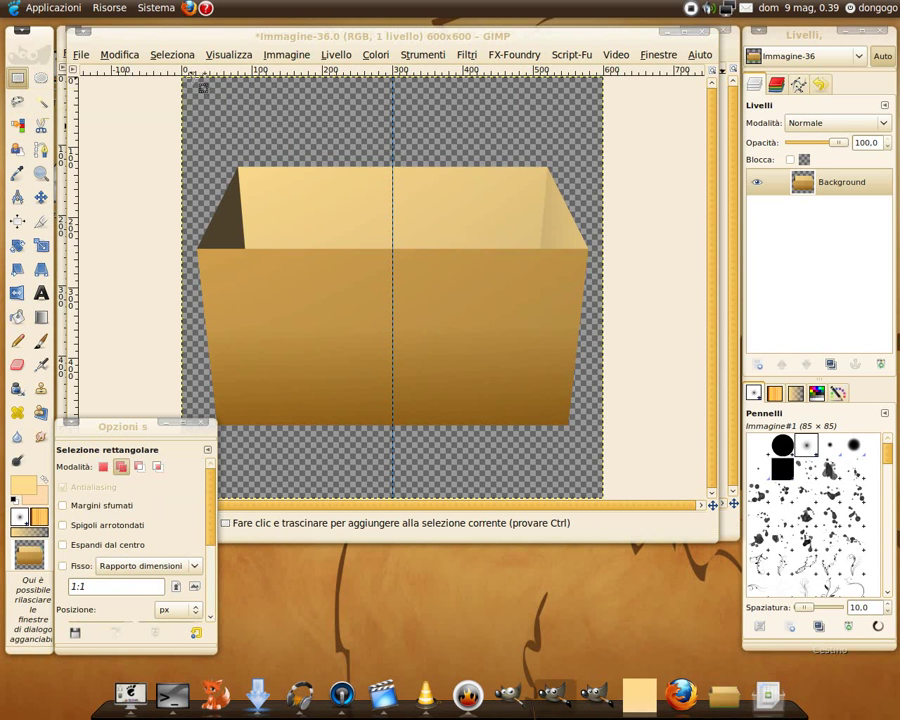
- Turn on snapping to guides from the View menu
click(228, 55)
click(263, 290)
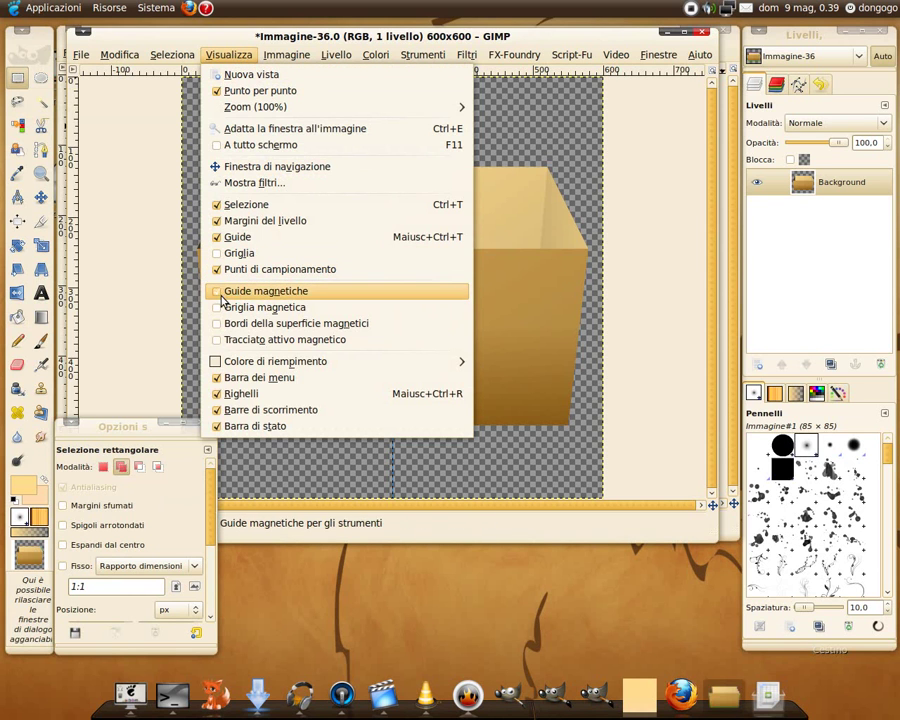
click(254, 292)
click(232, 55)
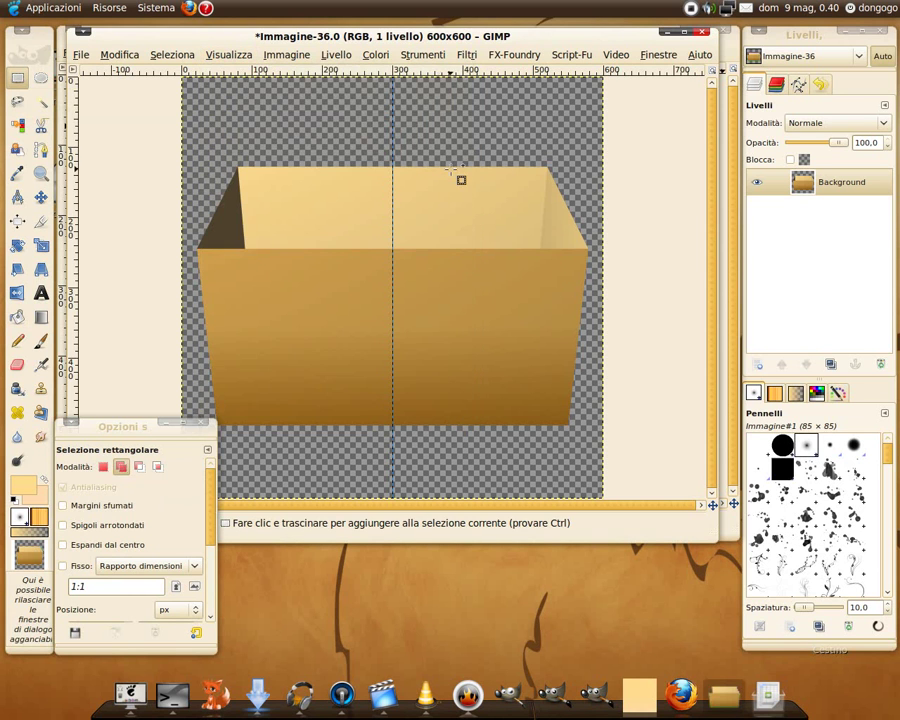
- Copy the box's right half from the guide and paste it as new layer 'Livello incollato'
drag(393, 122, 615, 465)
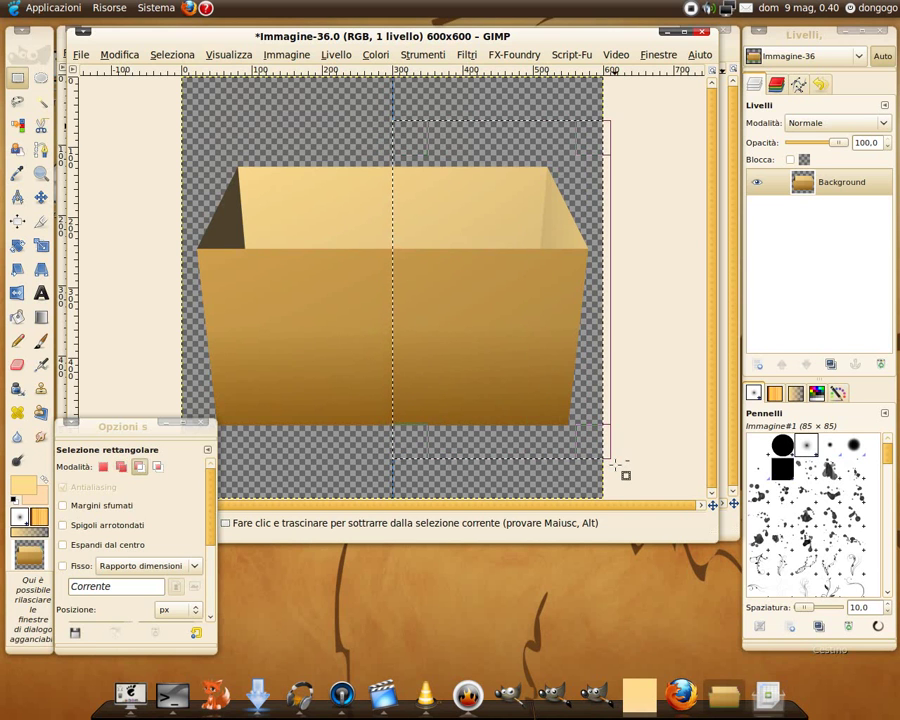
key(ctrl+c)
key(ctrl+v)
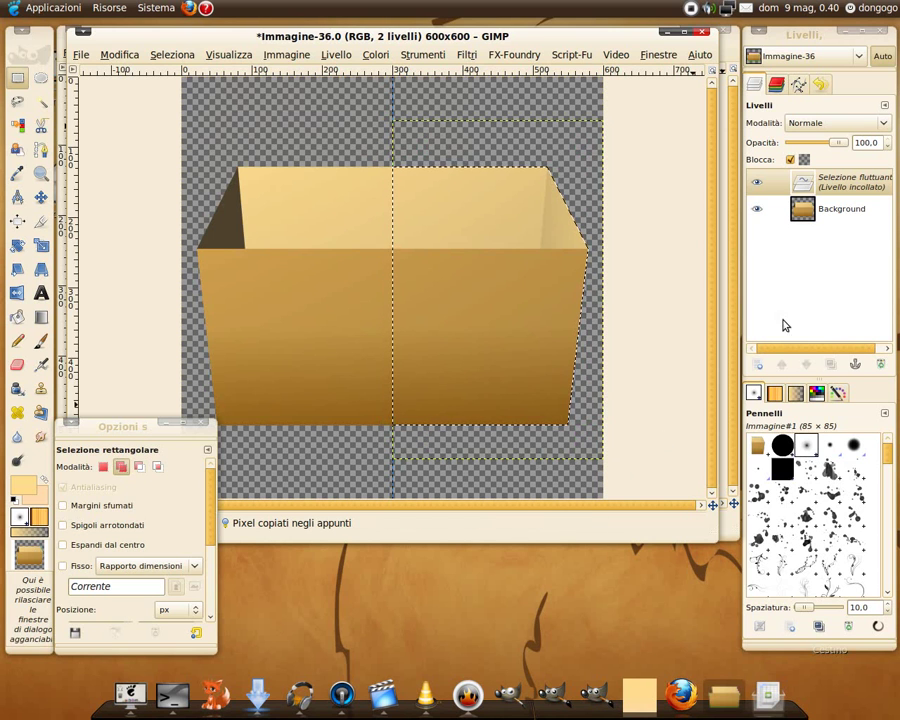
click(756, 366)
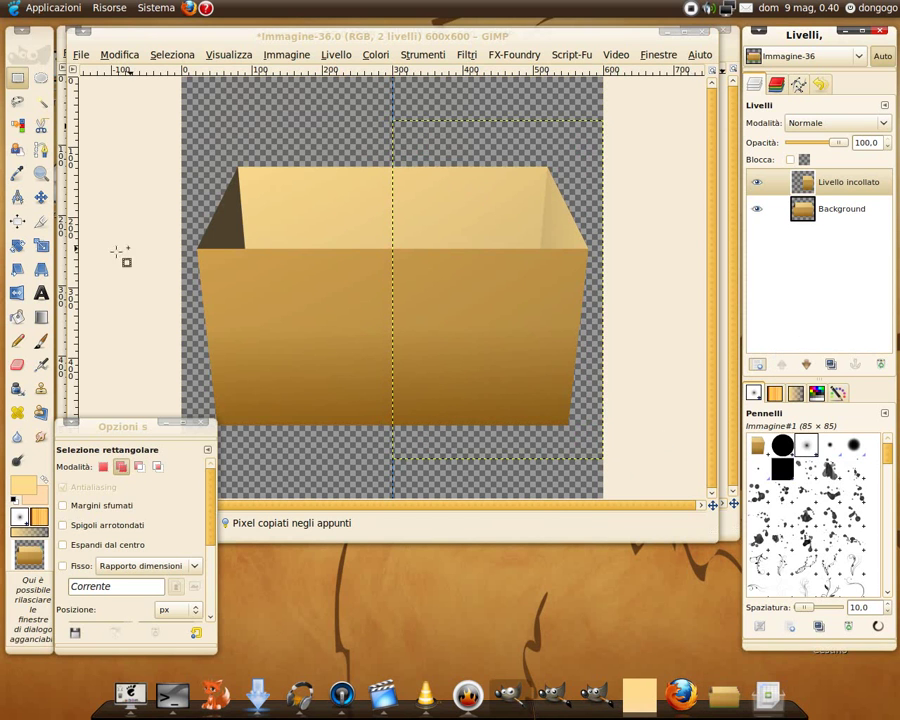
click(15, 293)
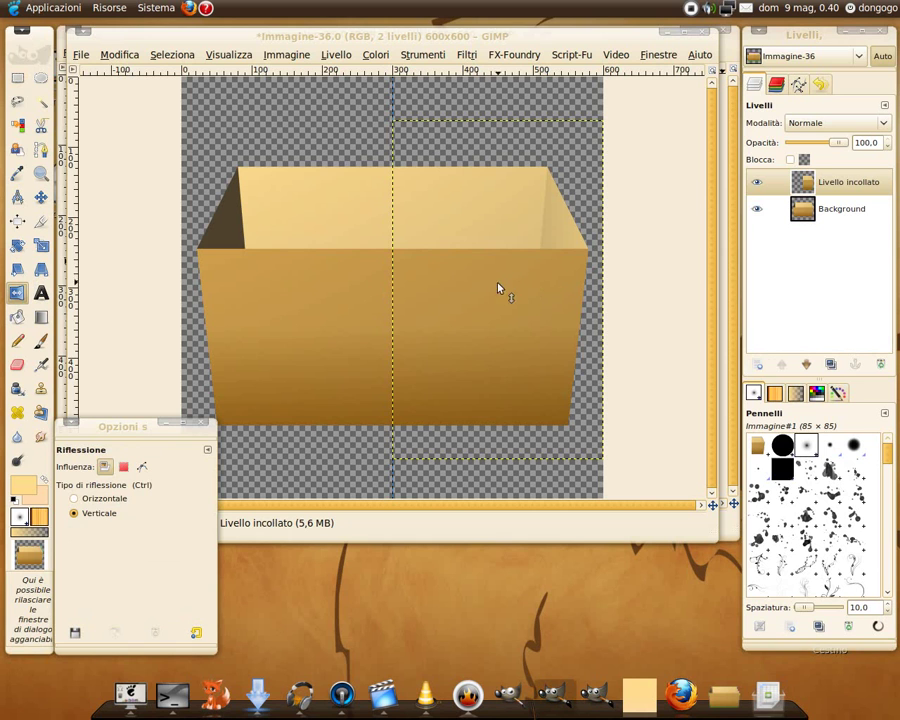
- Mirror the pasted half horizontally and slide it left to line up with the other half
click(98, 498)
click(462, 310)
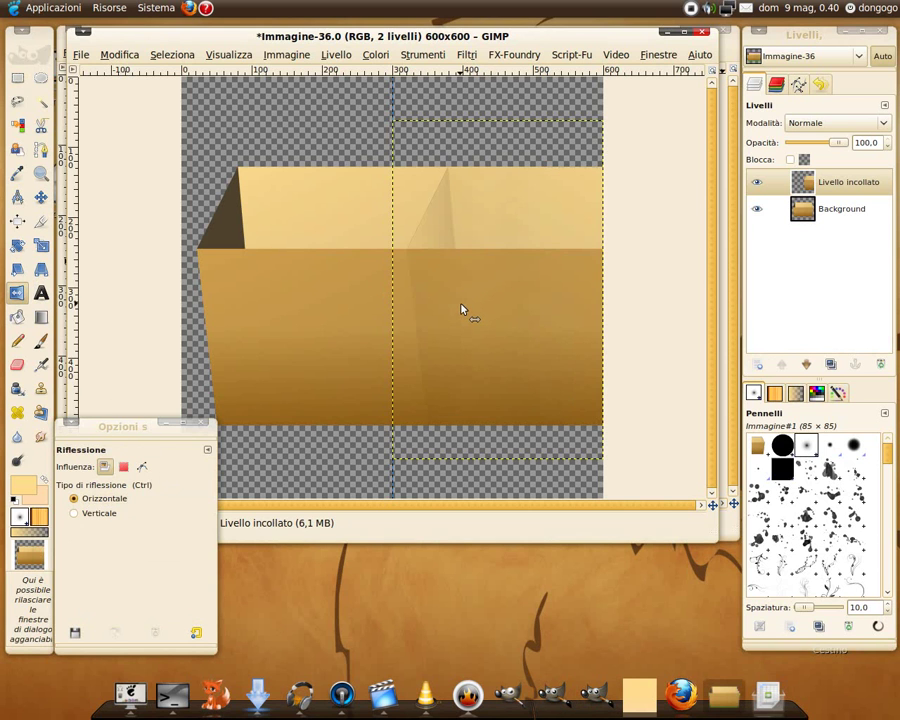
click(39, 200)
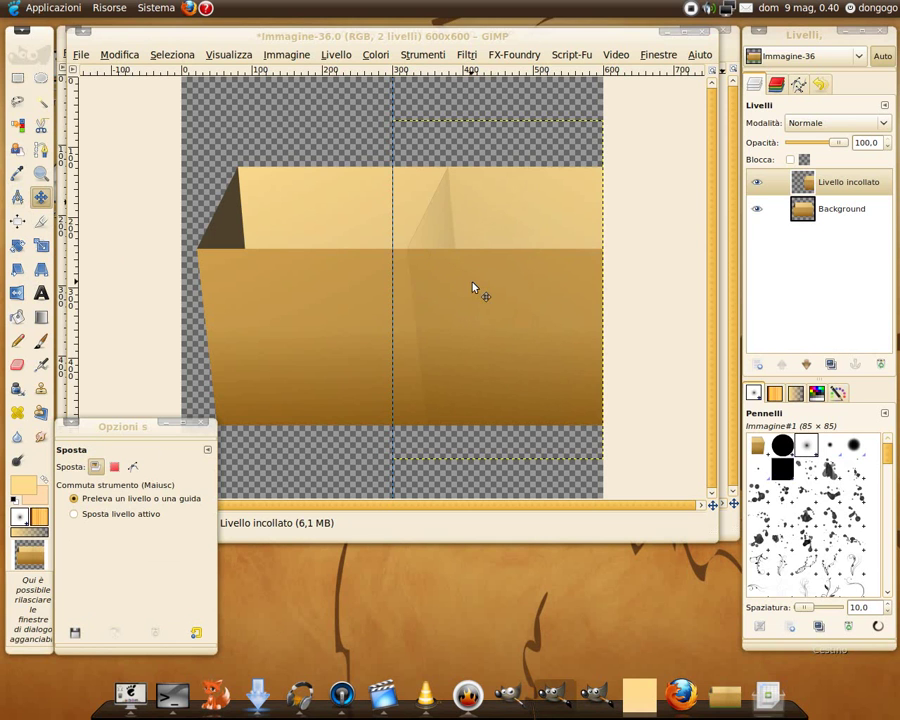
drag(480, 287, 265, 288)
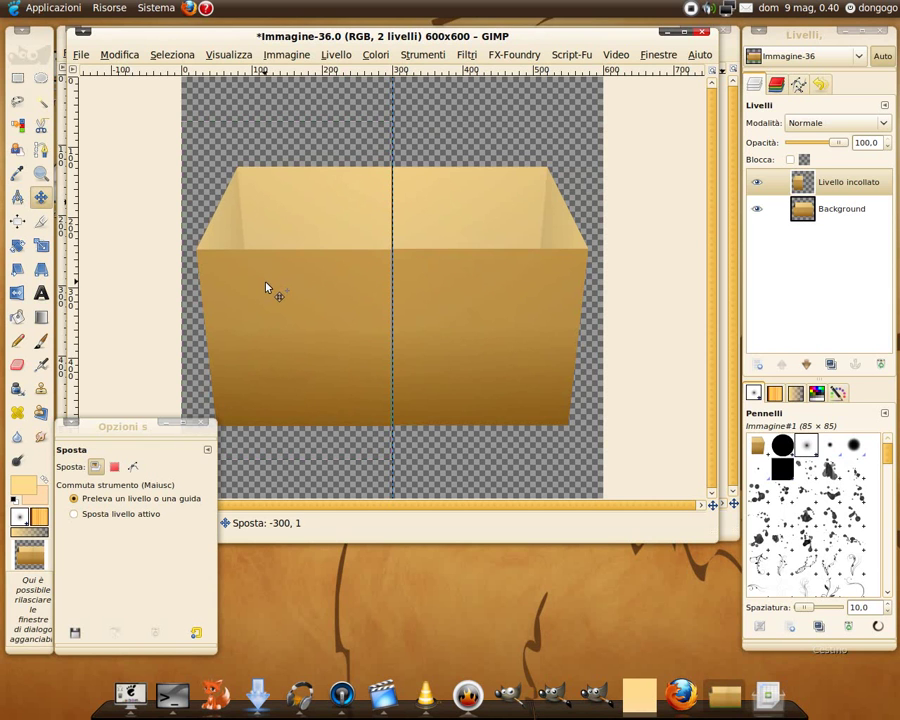
key(3)
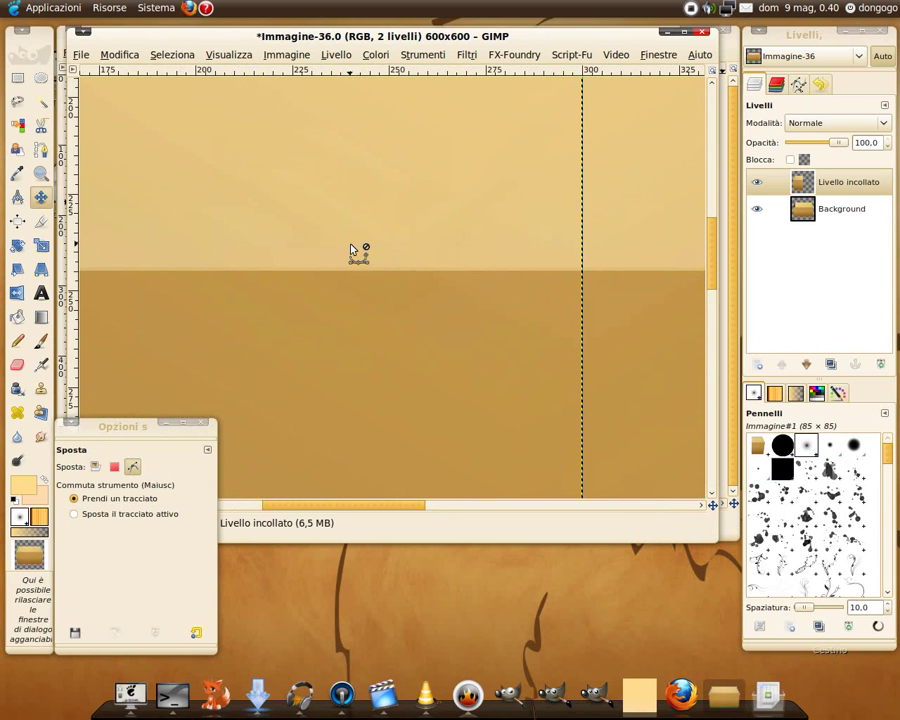
key(1)
key(shift+ctrl+j)
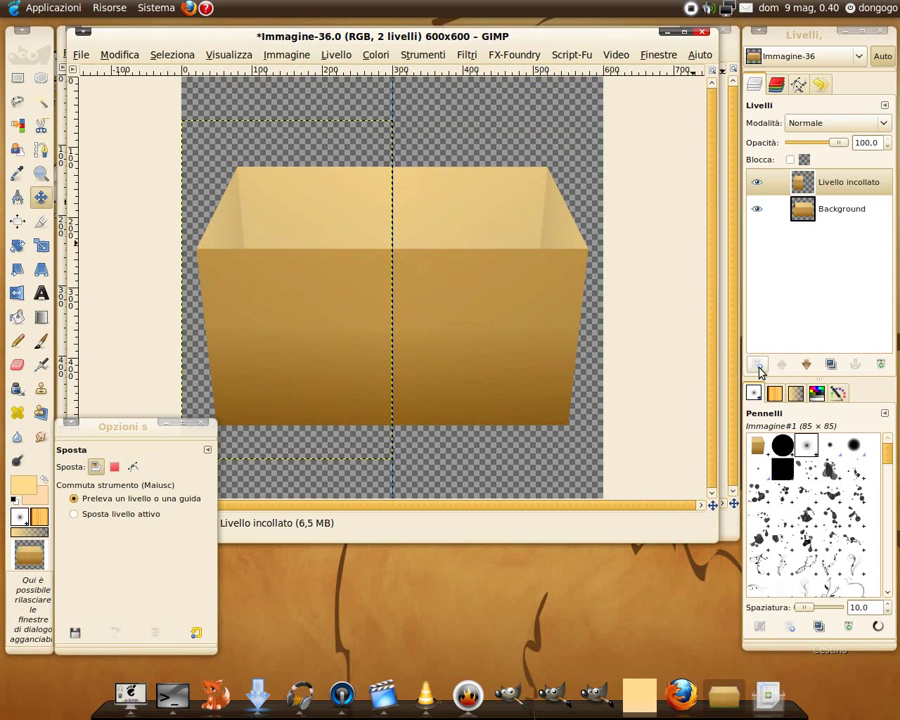
- Merge the mirrored half down into Background and drag the centre guide off the canvas
right_click(800, 182)
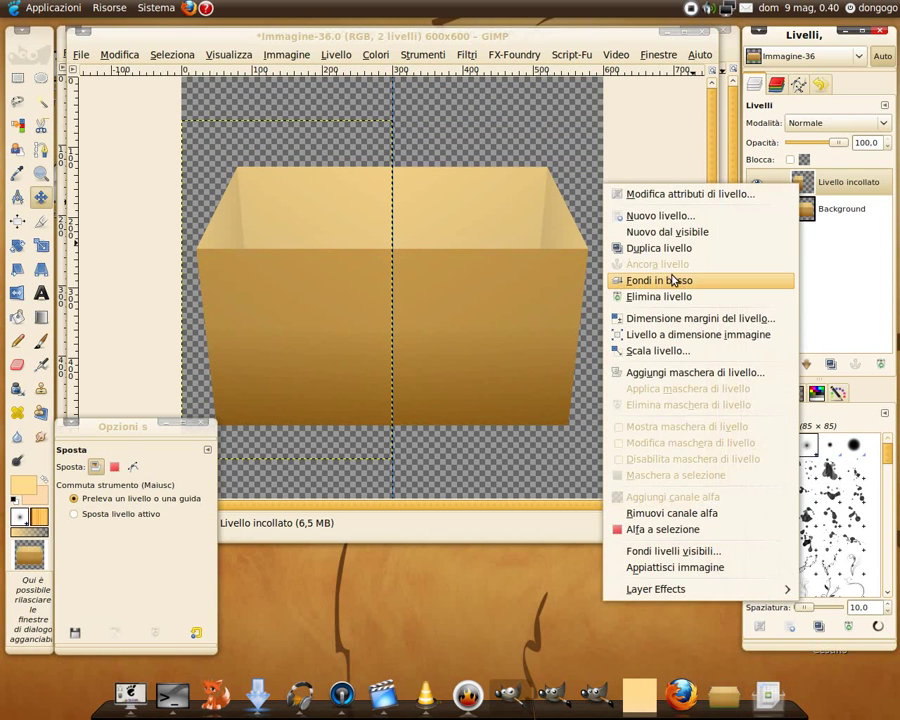
click(671, 283)
key(minus)
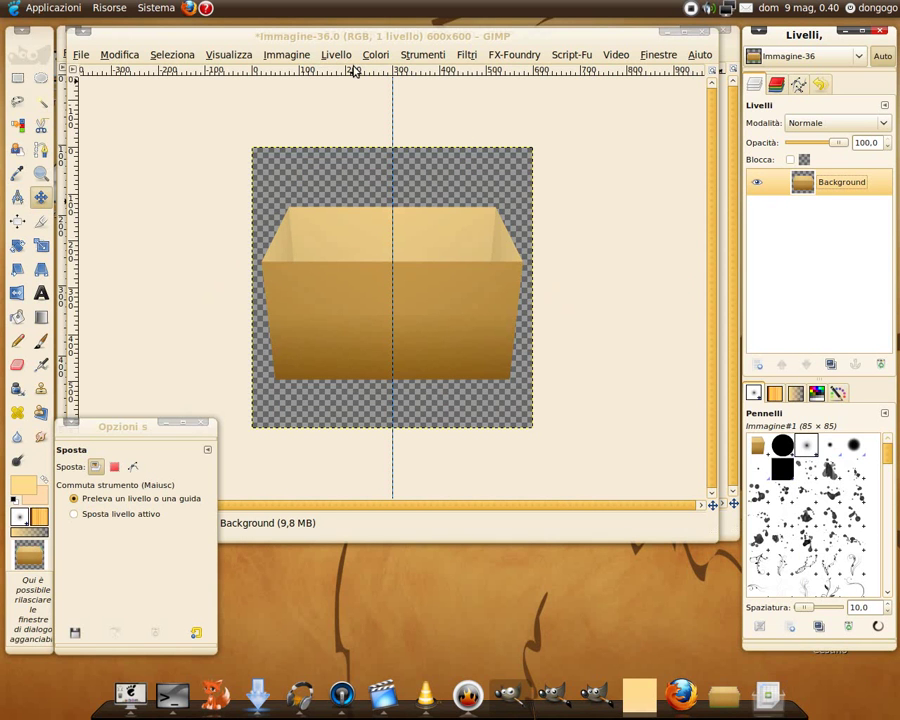
drag(393, 93, 642, 134)
key(plus)
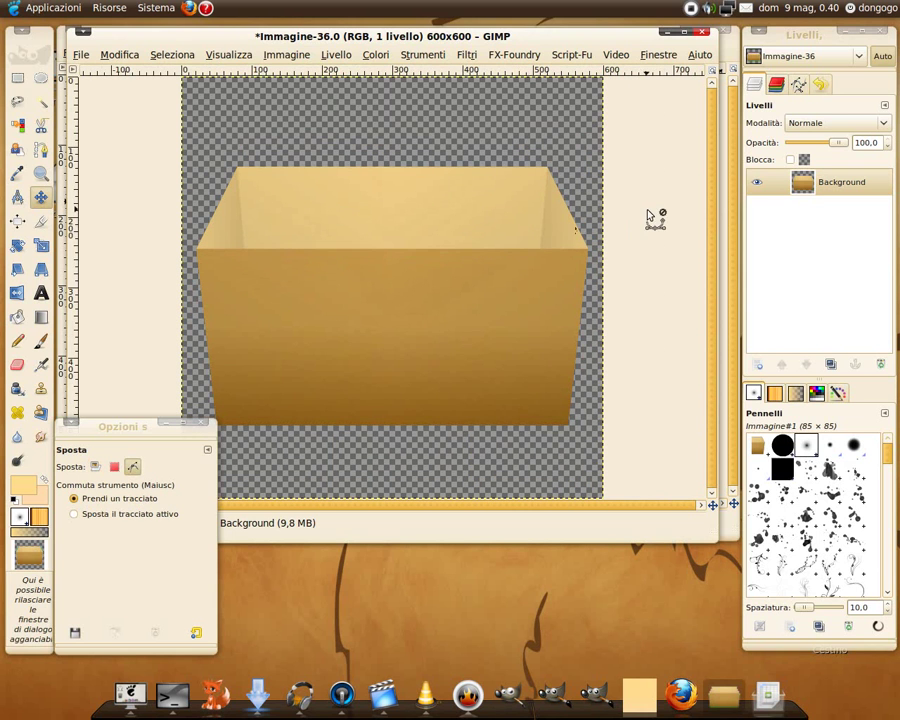
click(95, 466)
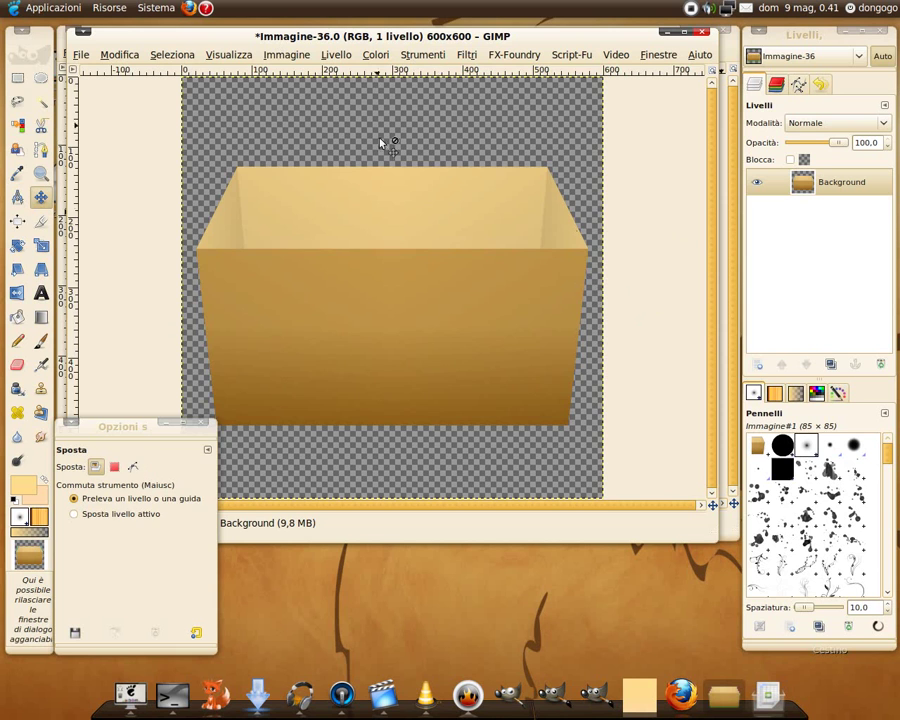
ctrl+scroll(446, 244, down, 1)
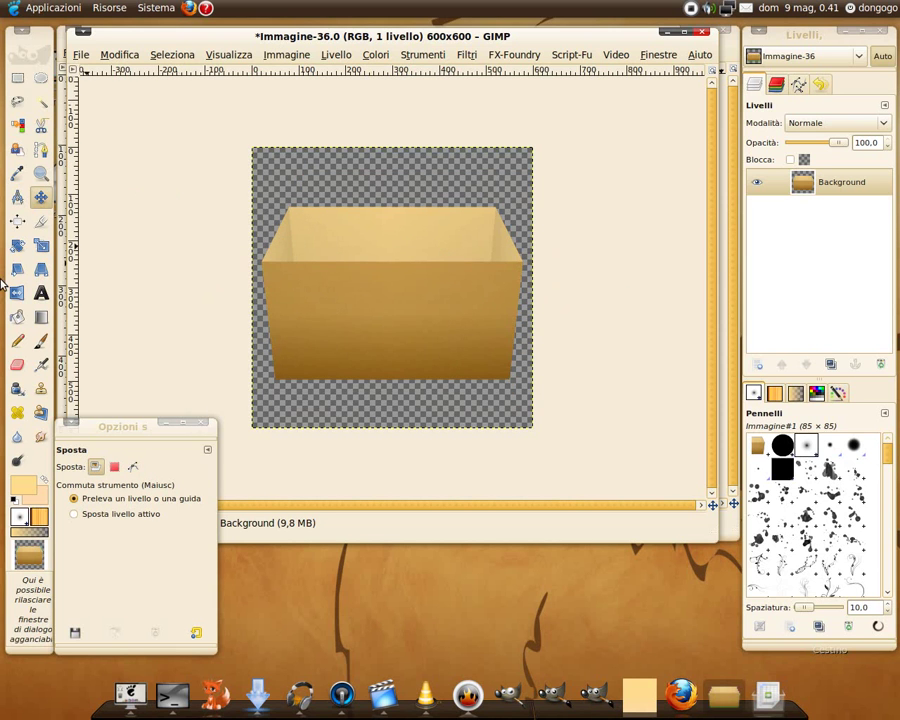
- Start scaling the box layer with clipping set to Crop to result
click(41, 245)
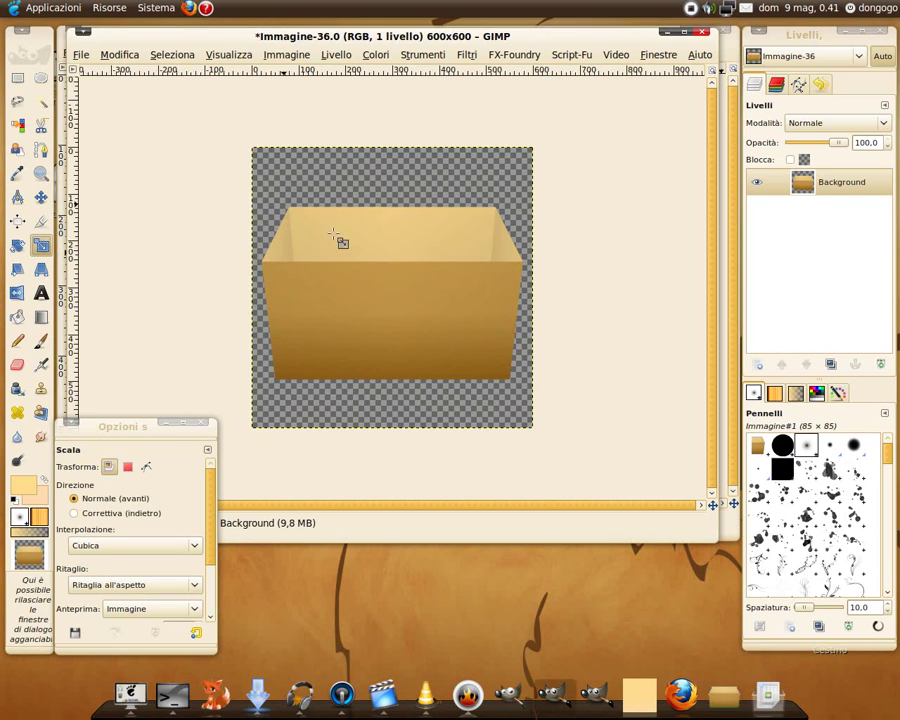
drag(312, 232, 358, 278)
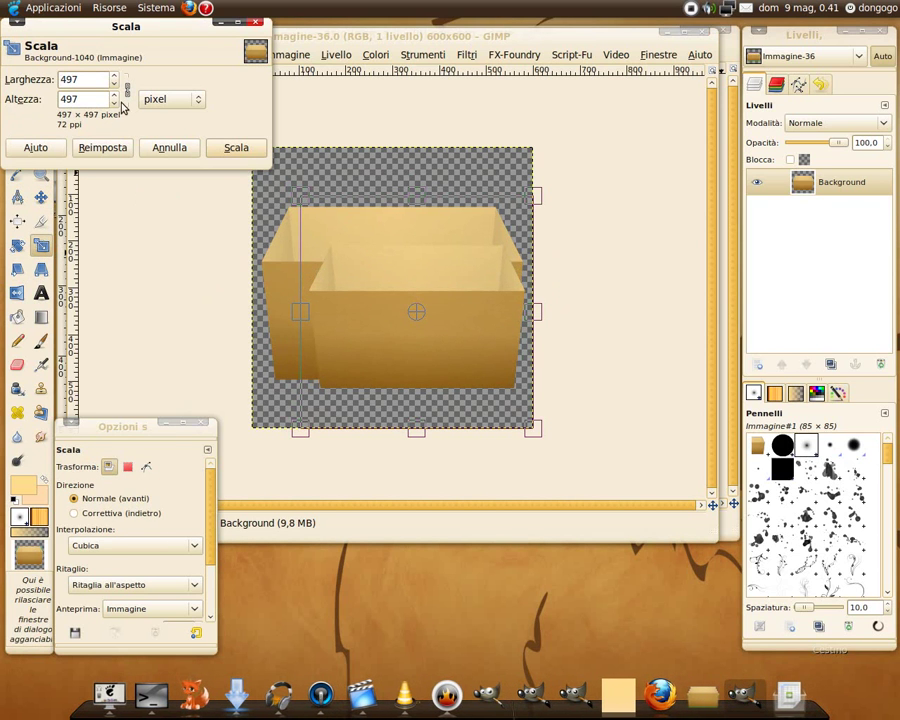
click(137, 590)
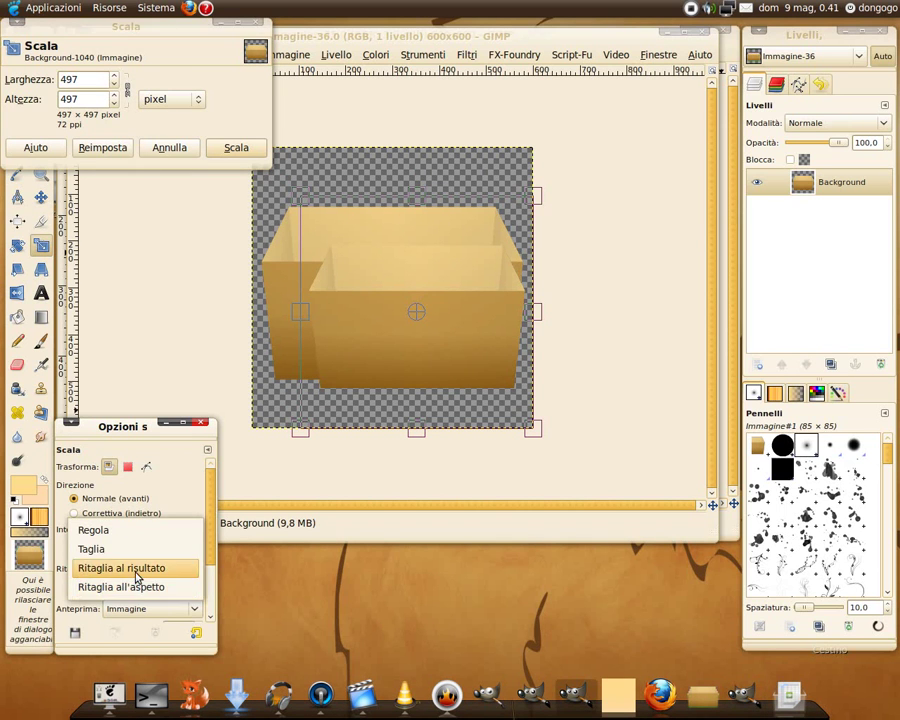
click(135, 568)
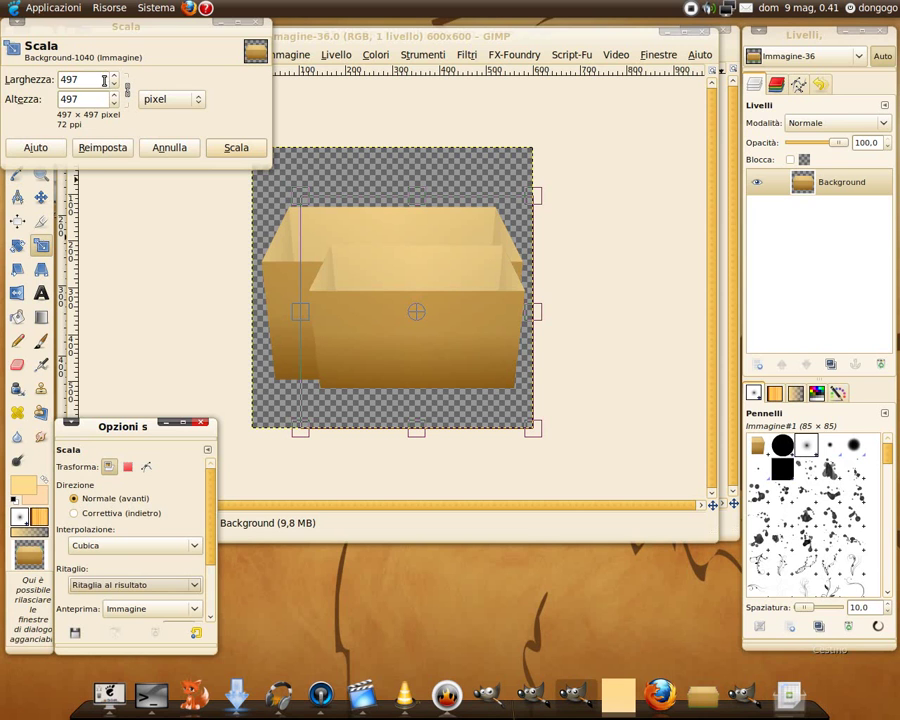
- Set the layer width to 450 px and apply the scale to 450×450
scroll(94, 79, down, 1)
scroll(94, 79, down, 3)
scroll(94, 79, down, 3)
scroll(94, 79, up, 1)
scroll(94, 79, down, 1)
scroll(94, 79, down, 2)
scroll(94, 79, down, 3)
scroll(94, 79, down, 3)
scroll(94, 79, down, 2)
scroll(94, 79, down, 3)
scroll(94, 79, down, 3)
scroll(94, 79, down, 7)
scroll(94, 79, down, 5)
scroll(94, 79, down, 5)
click(38, 80)
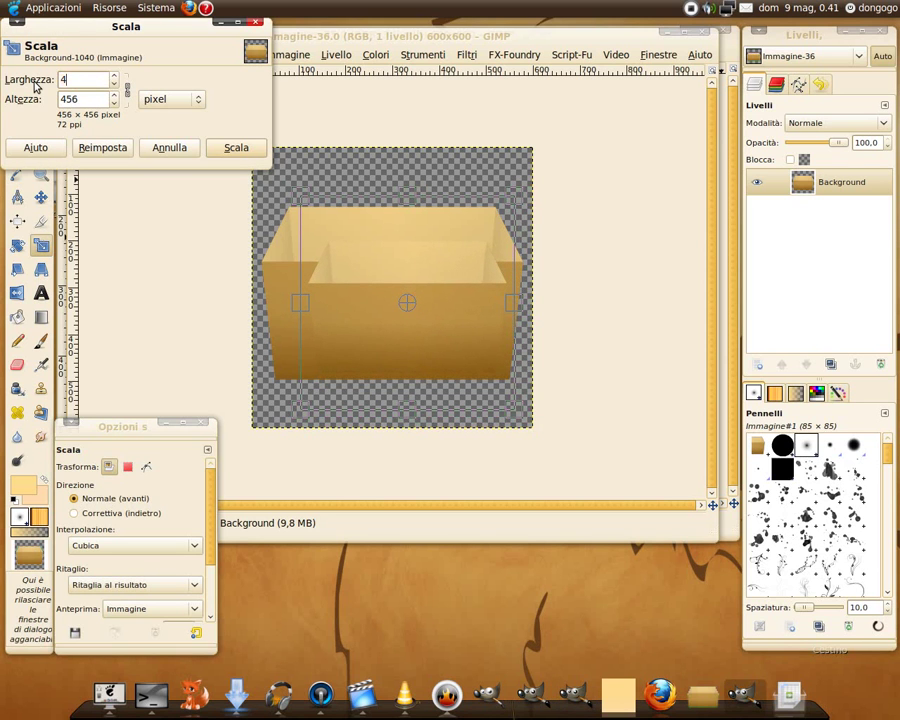
text(50)
key(Tab)
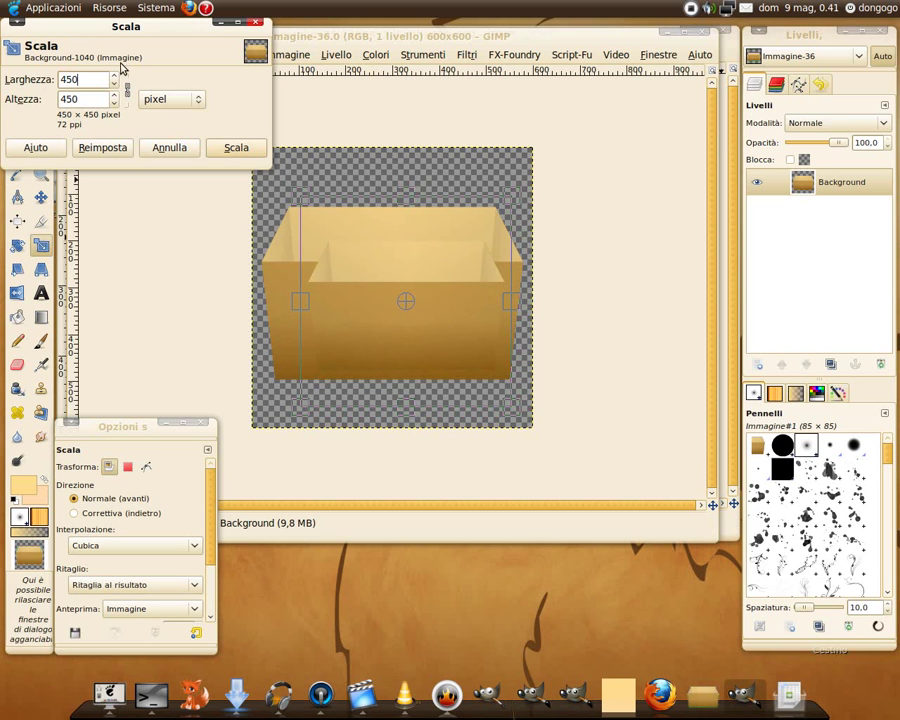
click(233, 150)
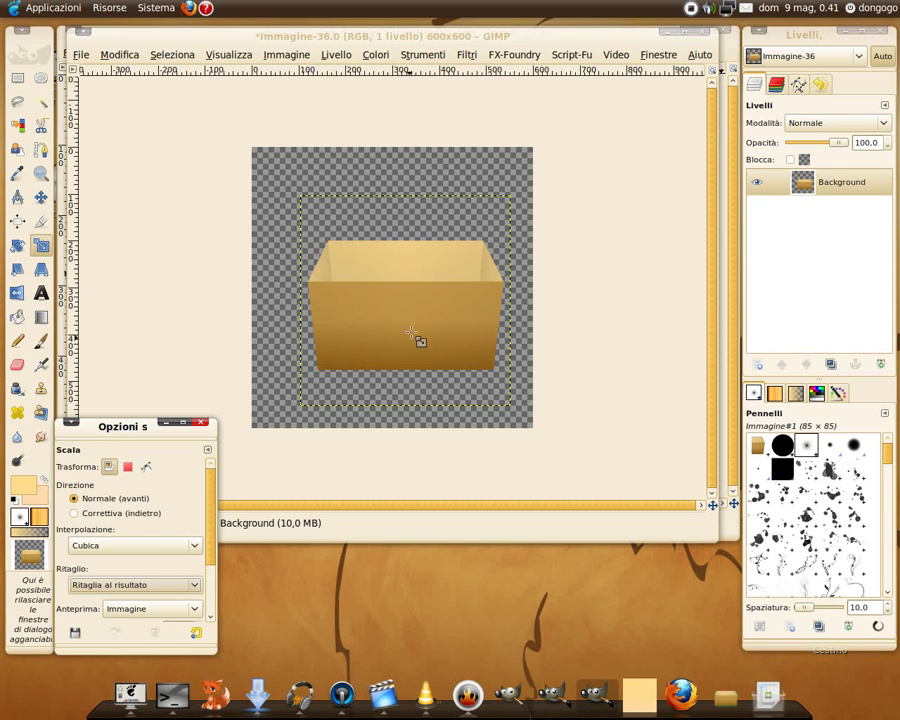
- Centre the scaled box horizontally and expand the Background layer to the 600×600 image size
click(18, 224)
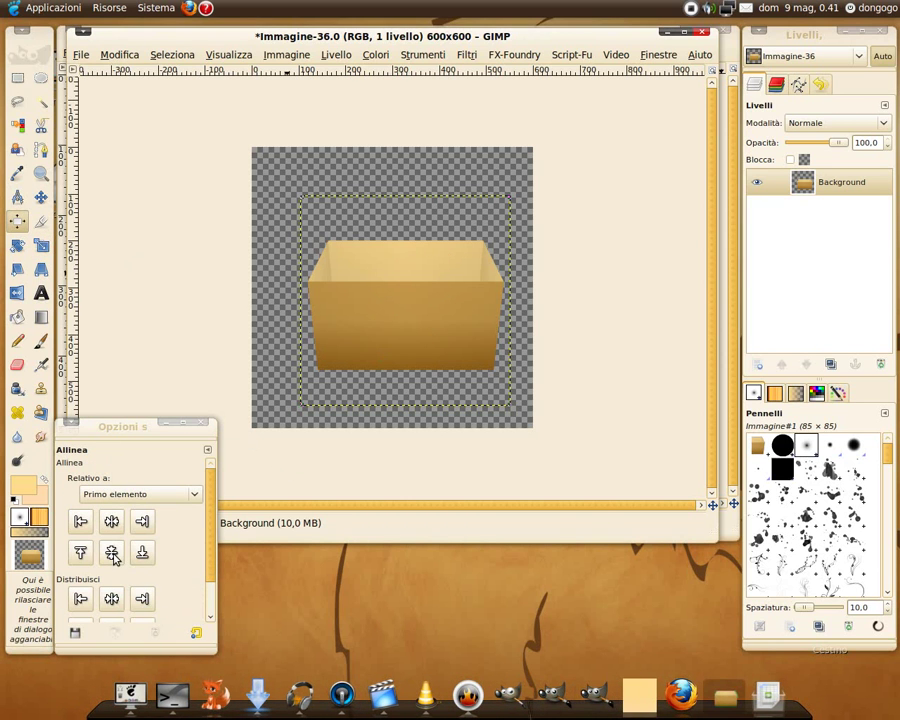
click(112, 524)
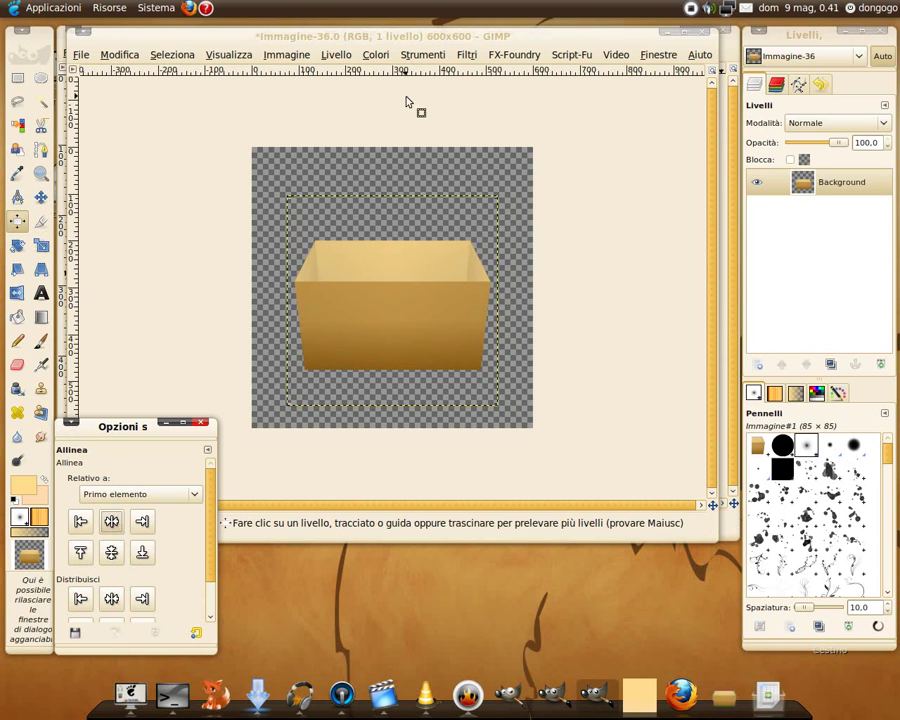
click(336, 54)
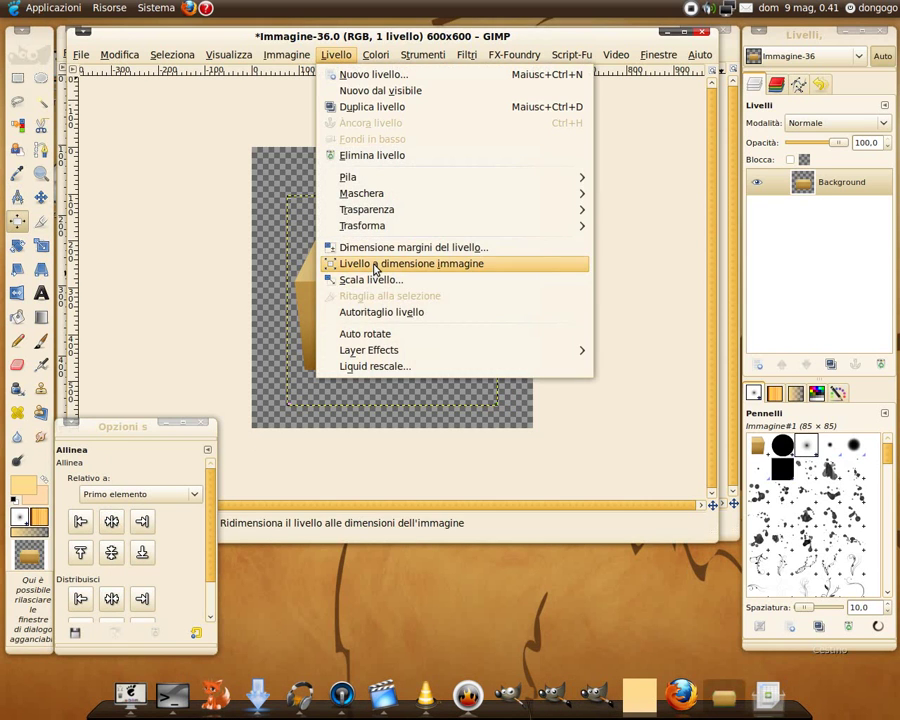
click(452, 267)
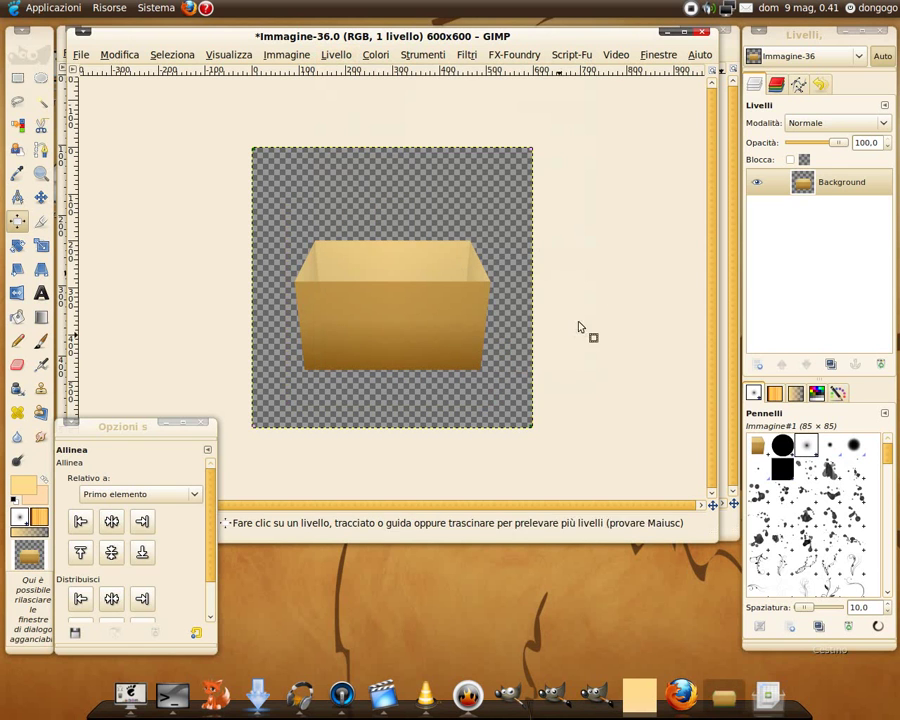
key(plus)
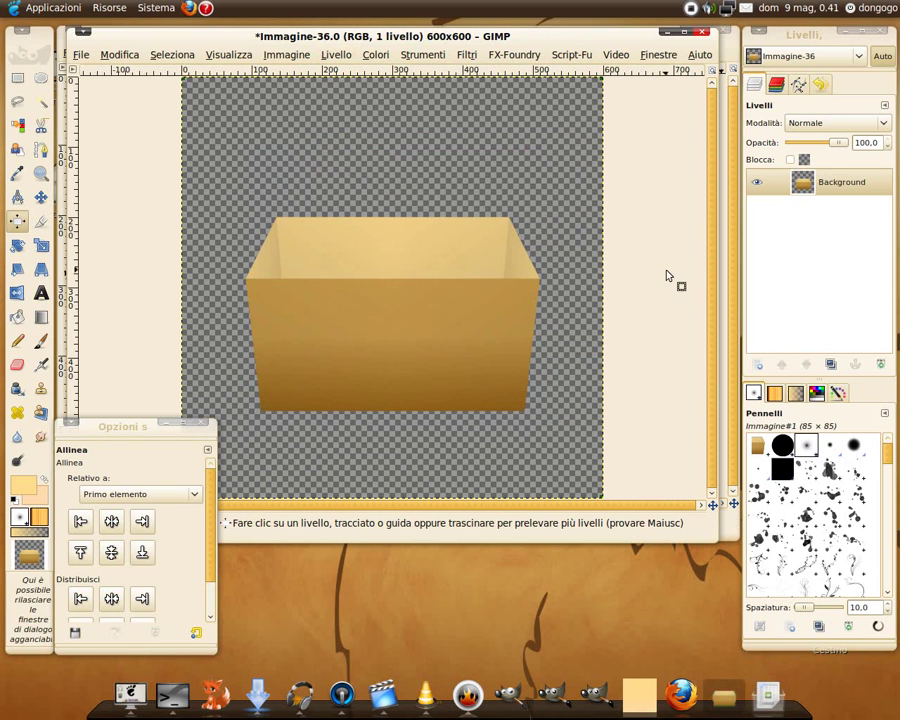